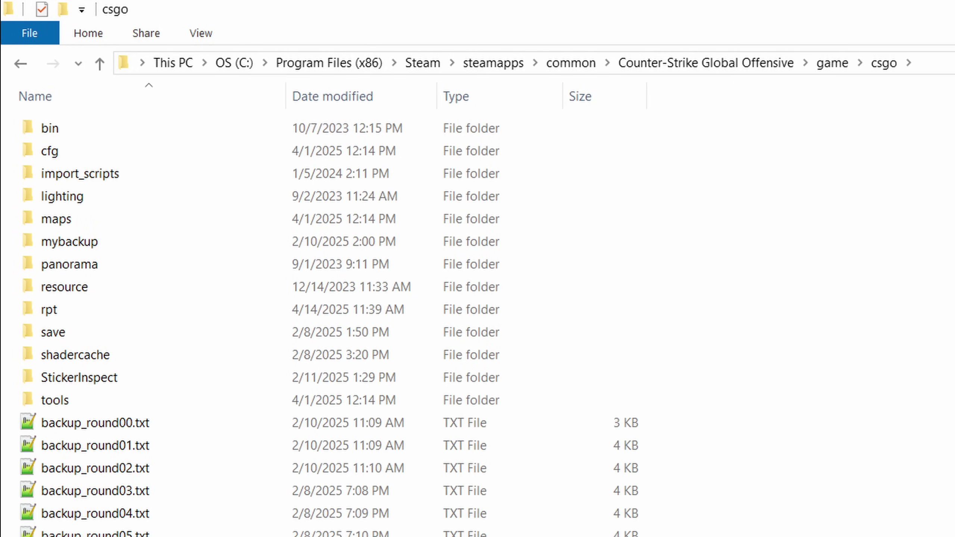
Open pak01_dir.vpk in Source2Viewer, making it the default app for .vpk files
scroll(607, 254, down, 20)
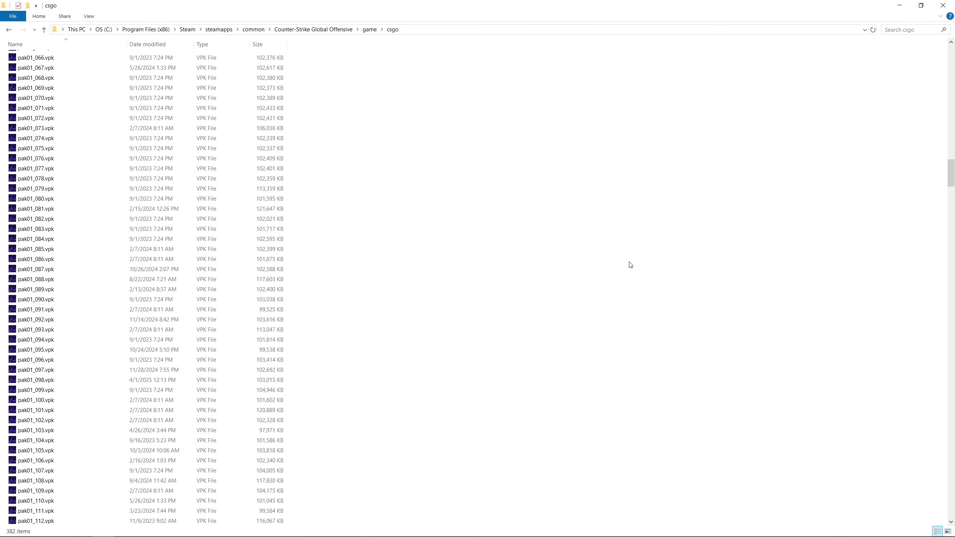
scroll(630, 264, down, 20)
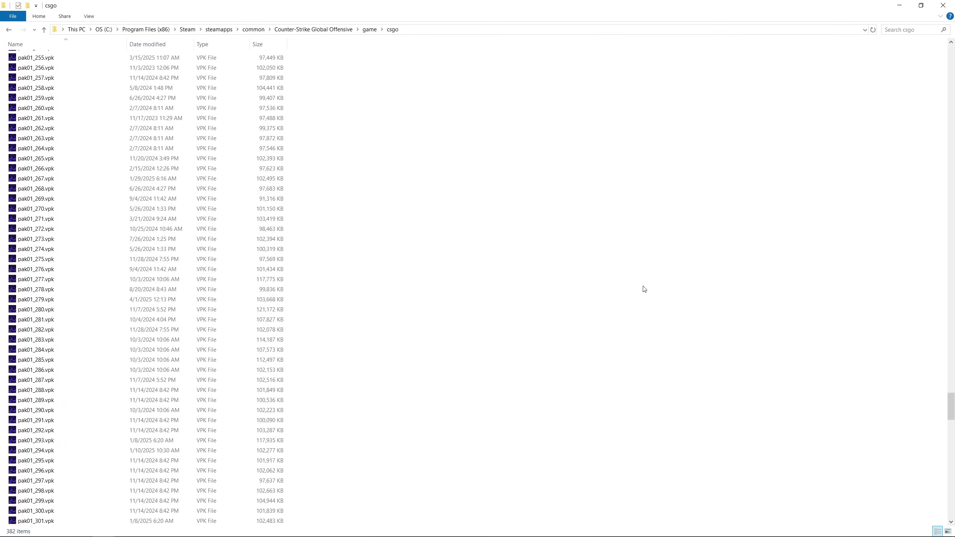
scroll(645, 292, down, 20)
click(48, 408)
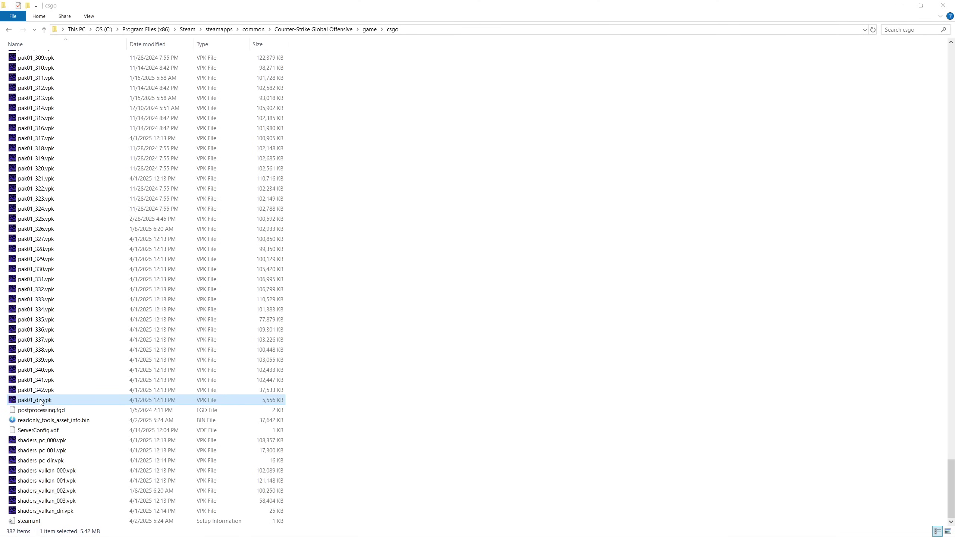
double_click(39, 400)
right_click(39, 400)
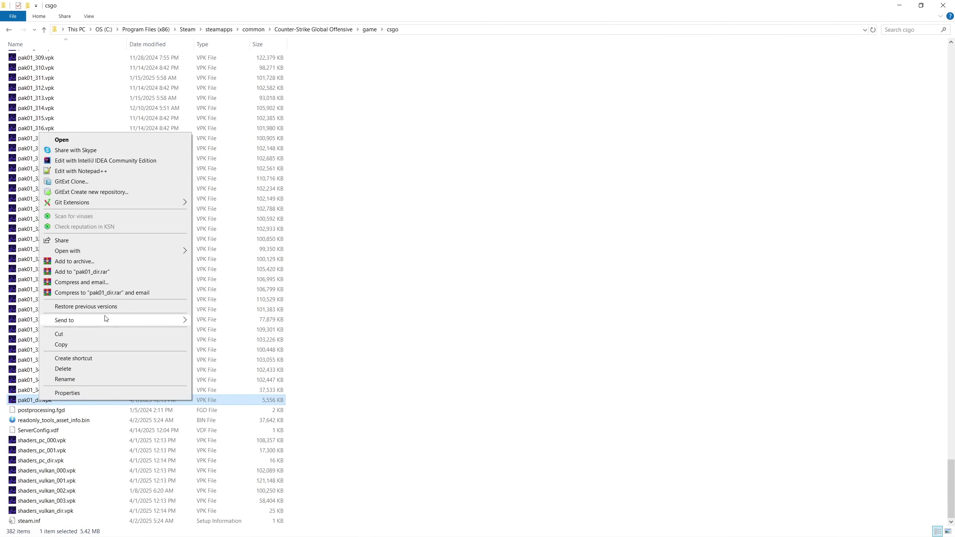
mouse_move(113, 250)
click(230, 287)
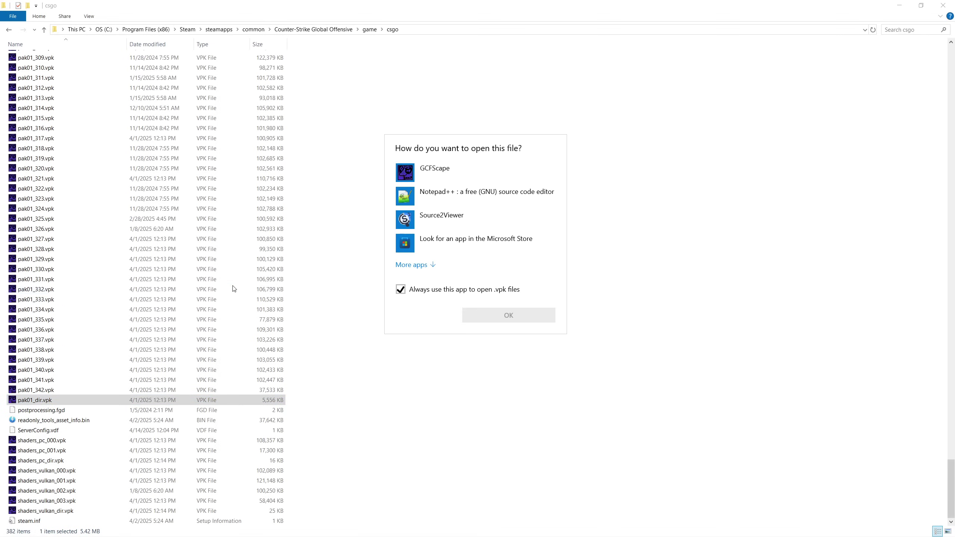
click(453, 220)
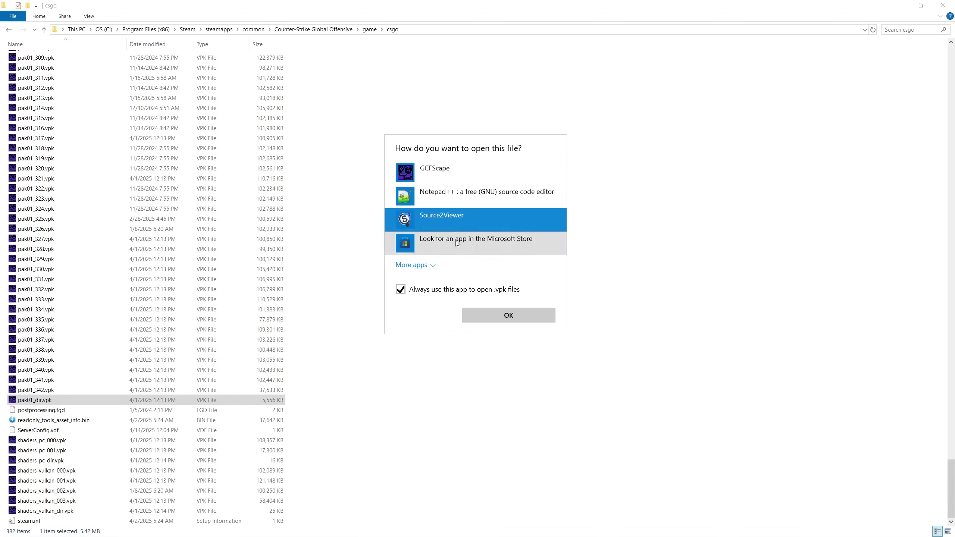
click(493, 314)
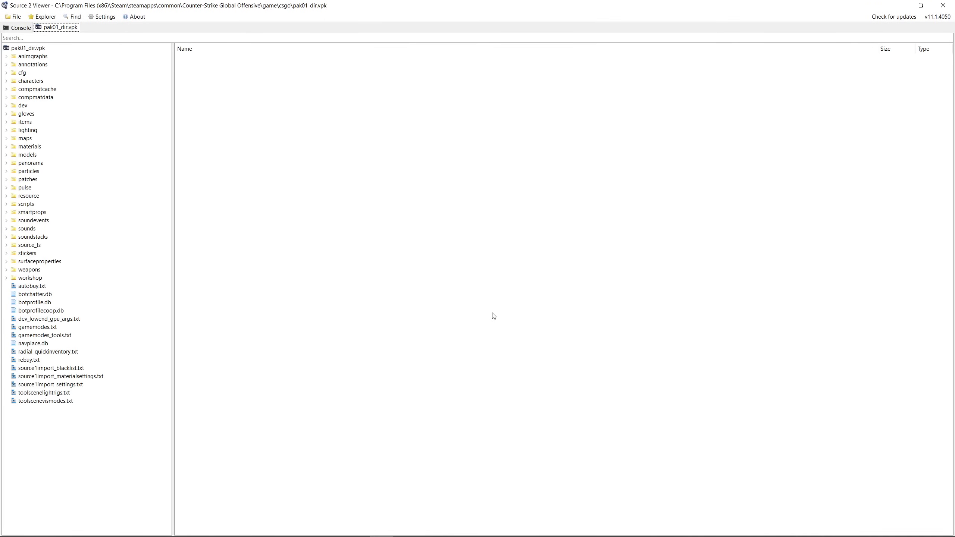
Browse to weapons/keychains/workshop_blanks and select kc_missinglink_default.vmdl_c
click(28, 271)
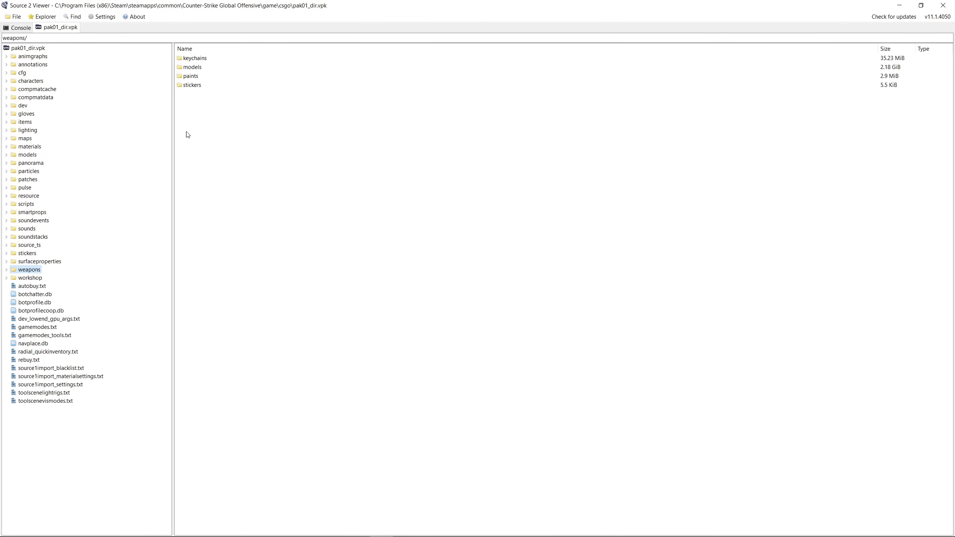
double_click(202, 60)
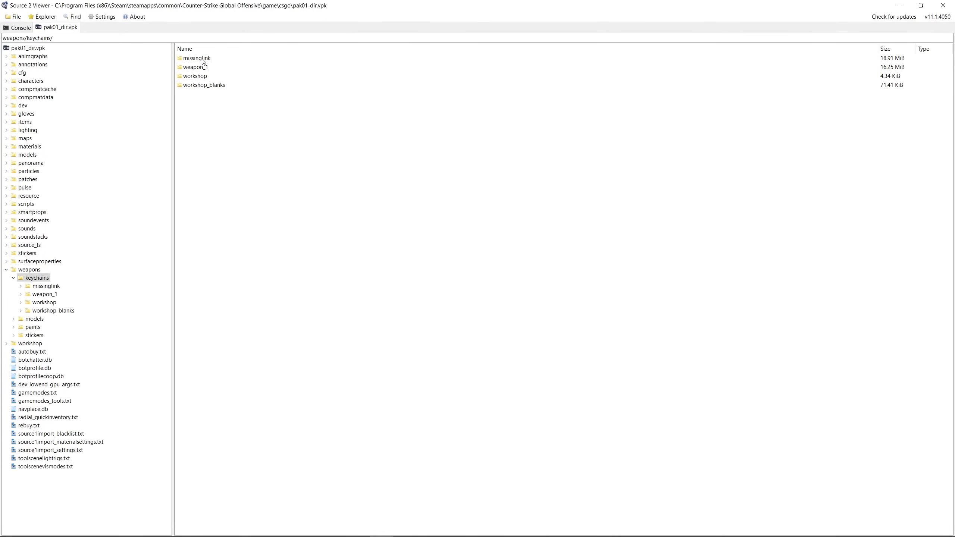
double_click(207, 86)
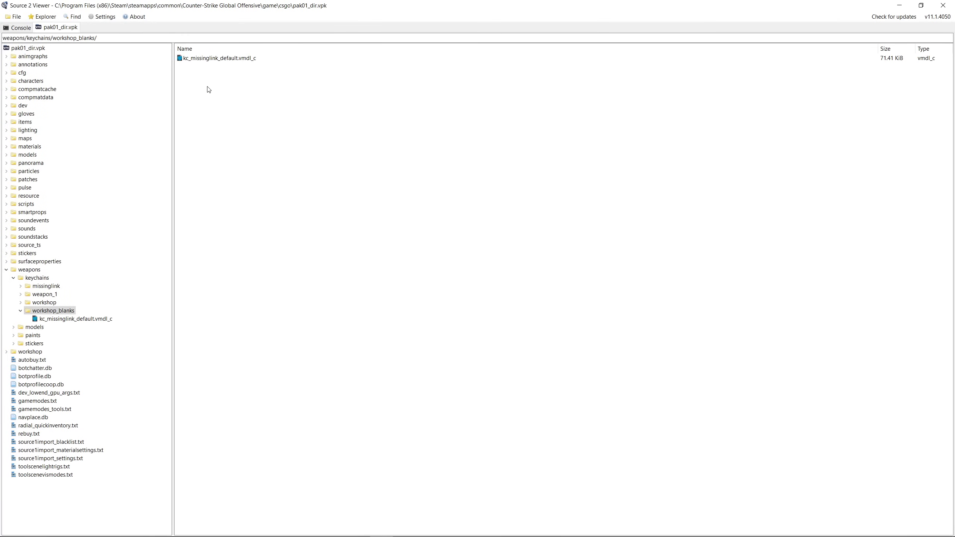
click(214, 60)
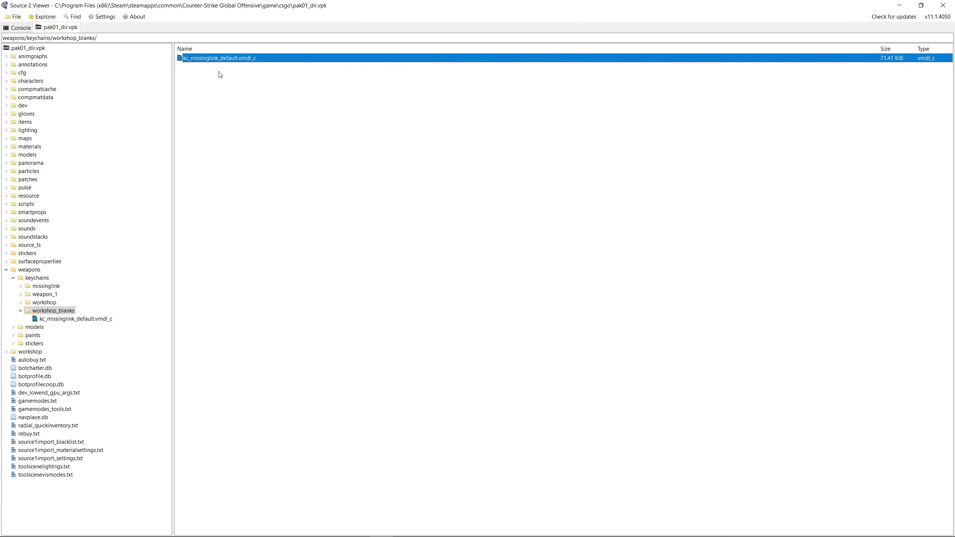
Decompile the charm model and export it as kc_missinglink_default.gltf into video\Charms
right_click(224, 56)
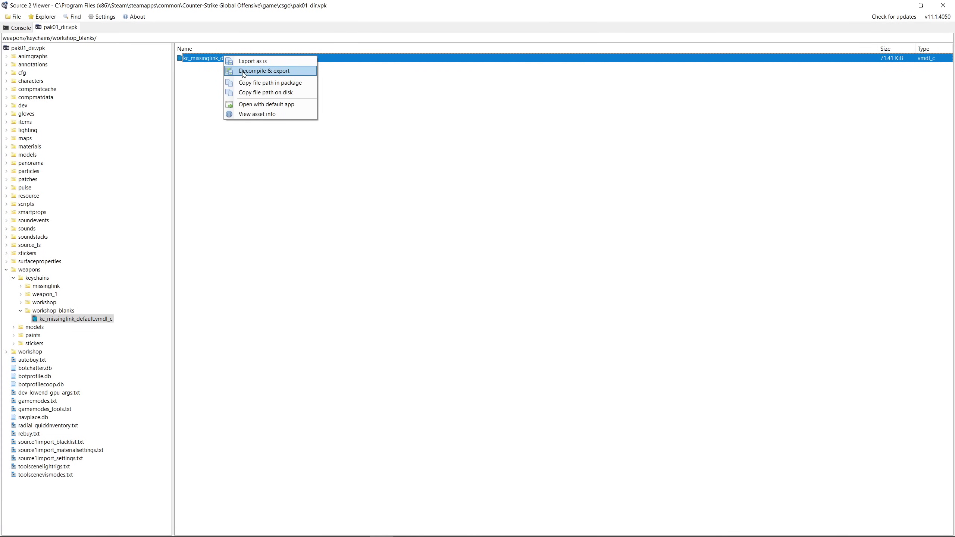
click(263, 71)
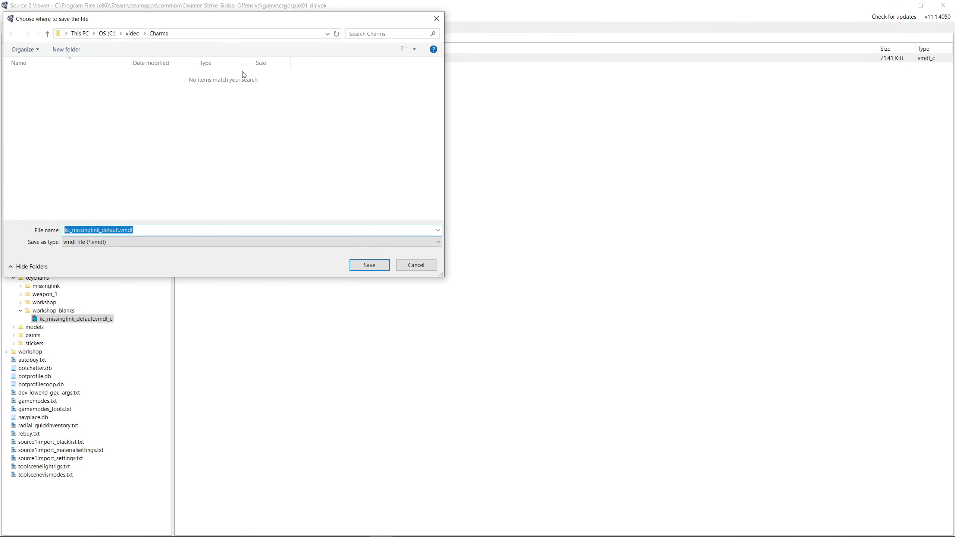
click(146, 247)
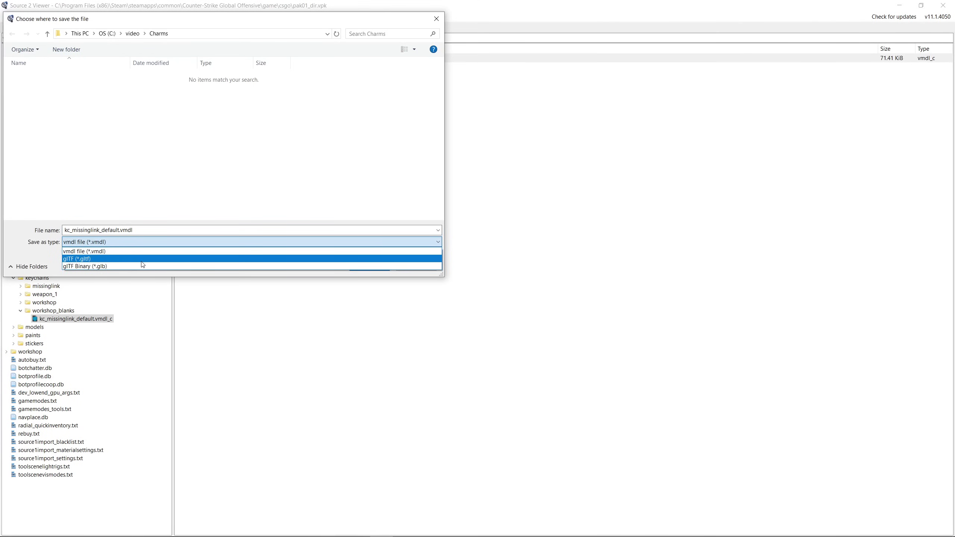
click(142, 260)
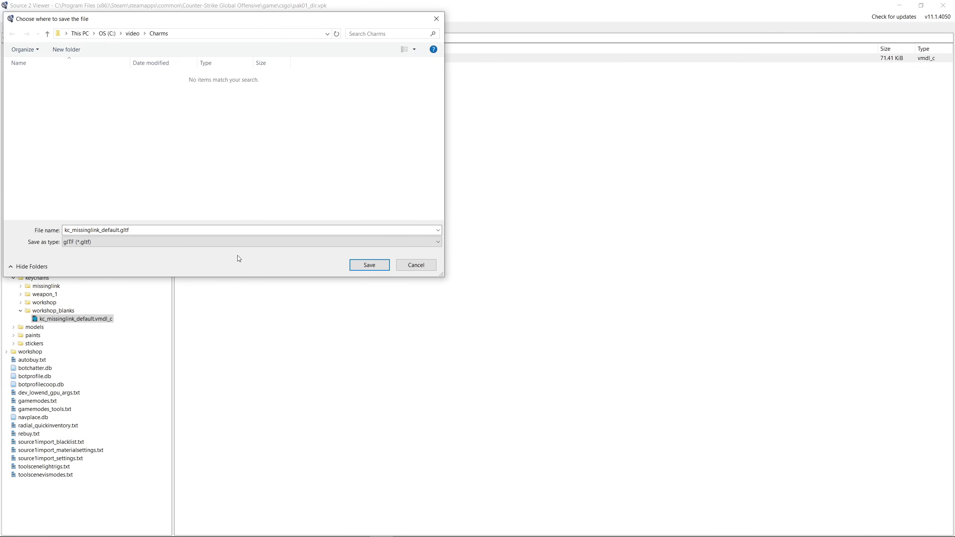
click(366, 265)
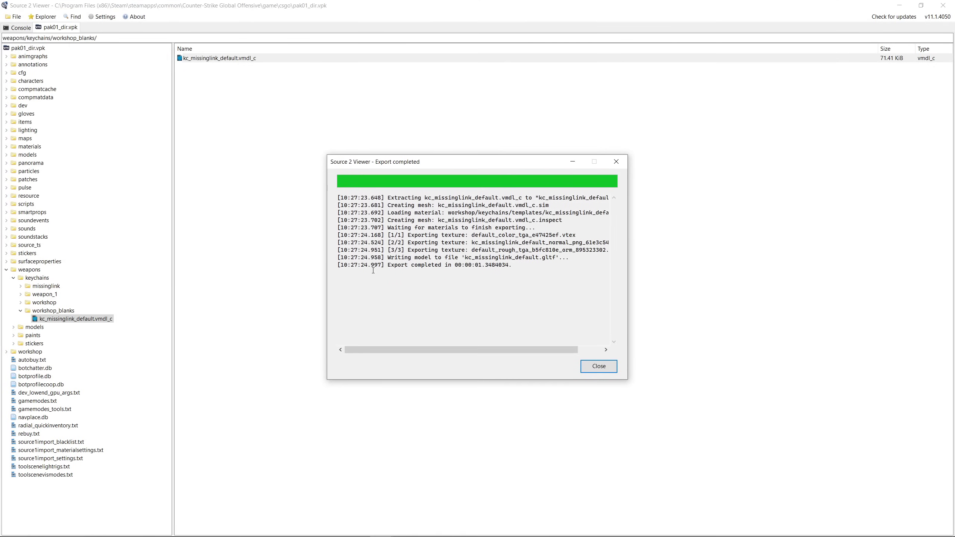
click(591, 368)
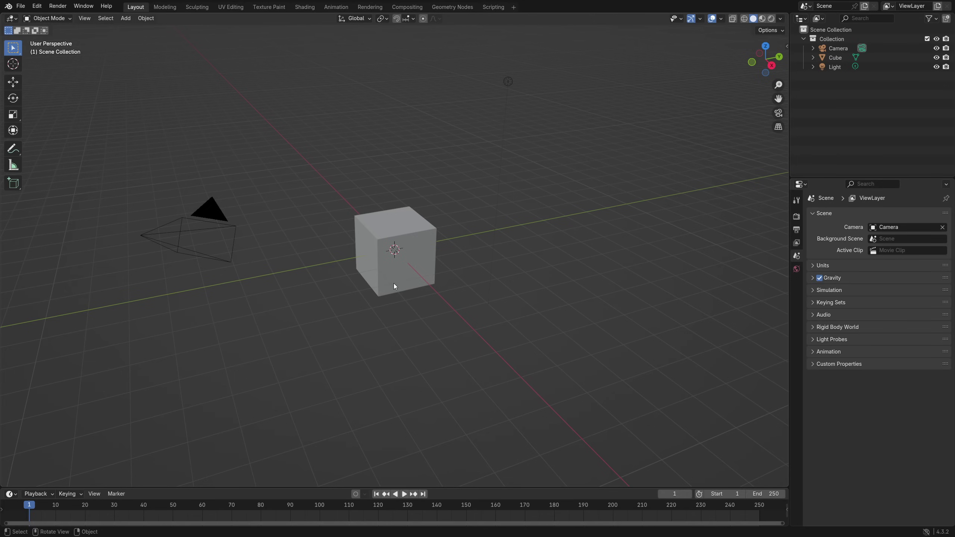
Delete the default cube and import kc_missinglink_default.gltf as glTF 2.0
key(Delete)
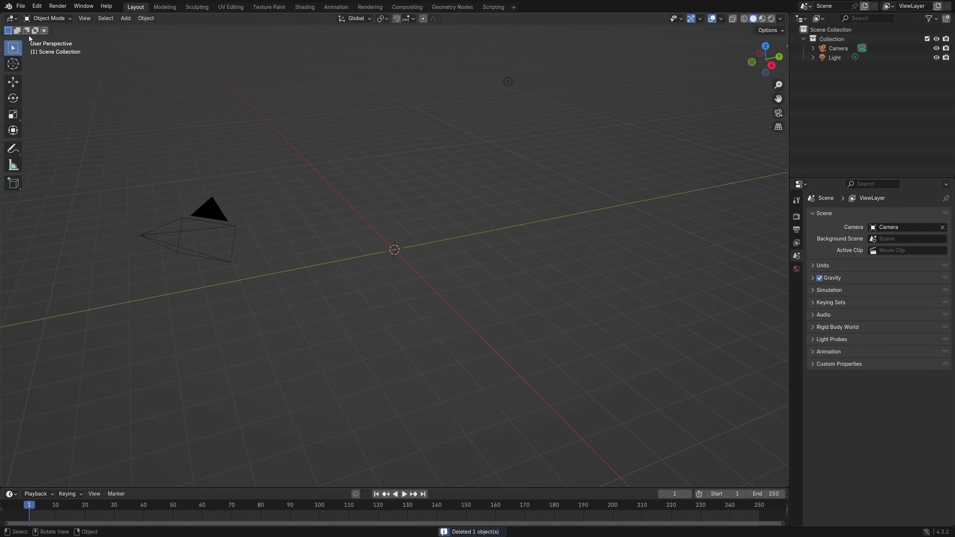
click(20, 6)
mouse_move(49, 136)
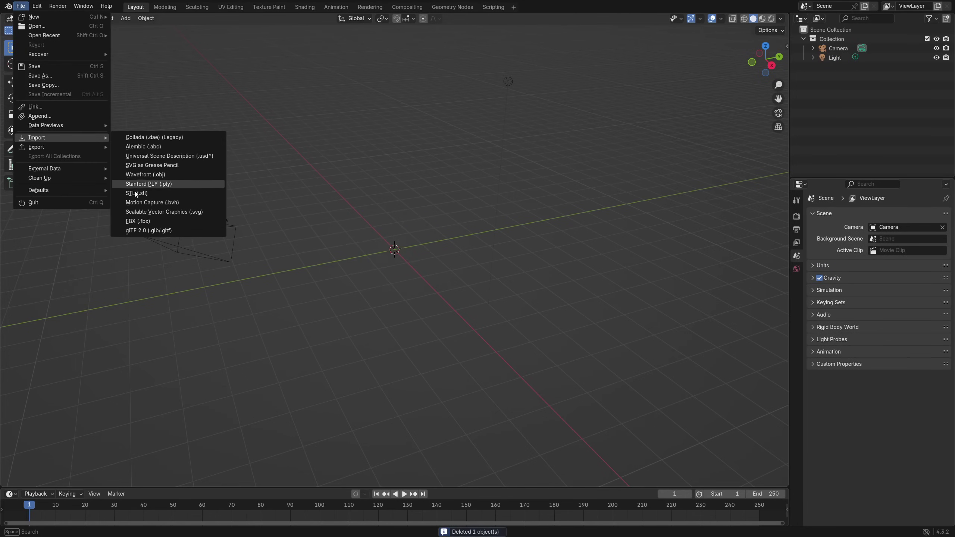
click(142, 231)
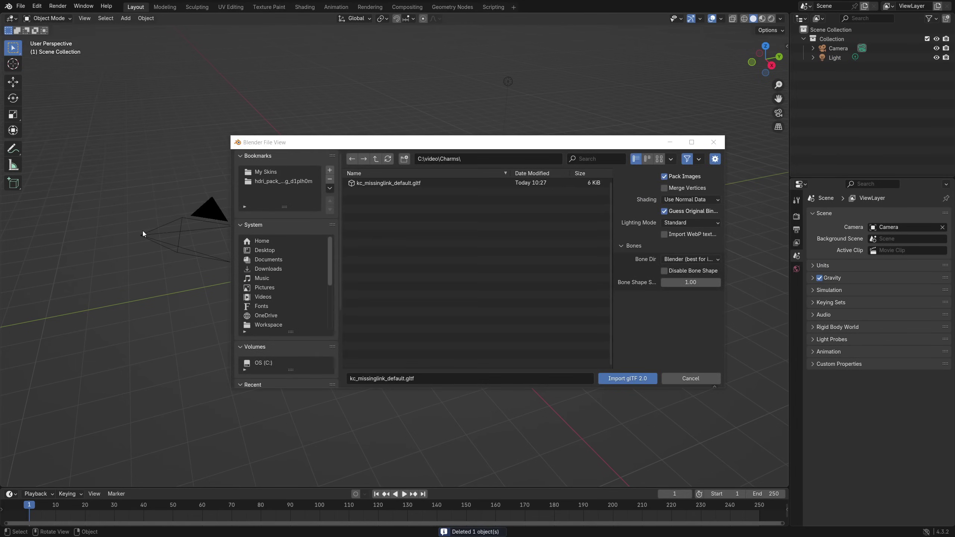
click(410, 184)
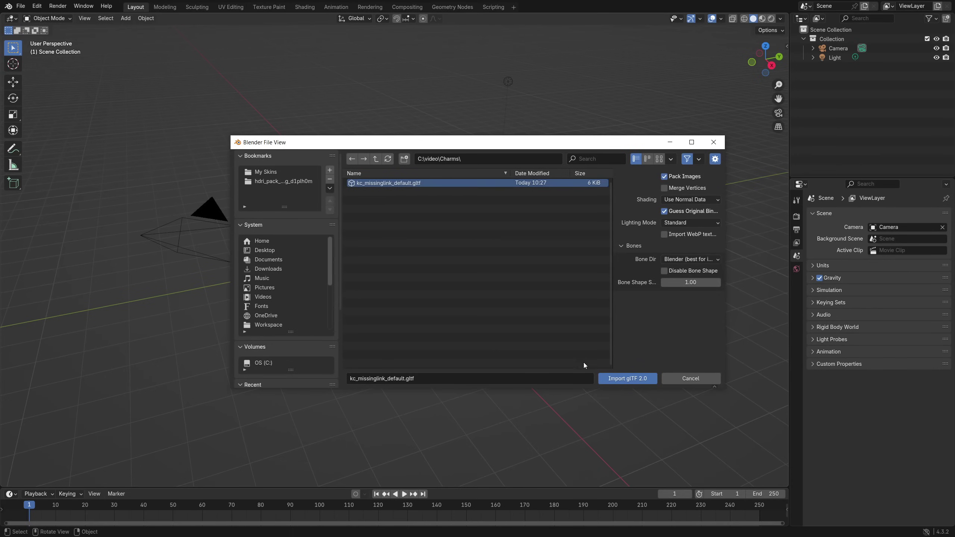
click(616, 378)
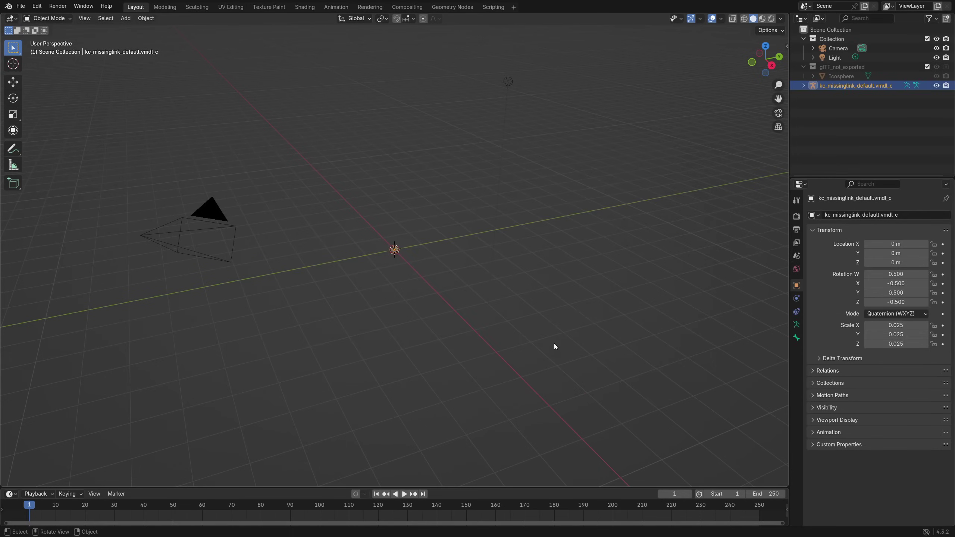
scroll(373, 252, up, 10)
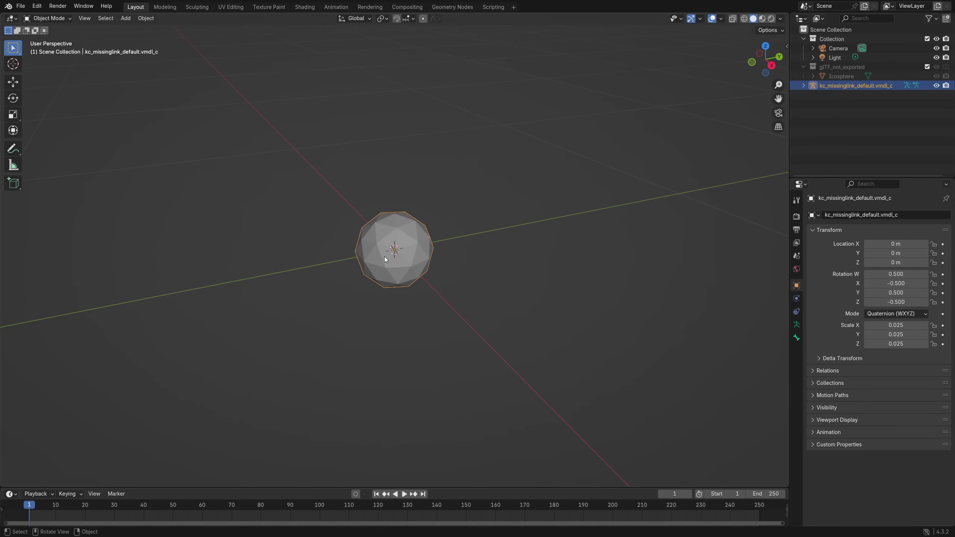
scroll(385, 258, up, 3)
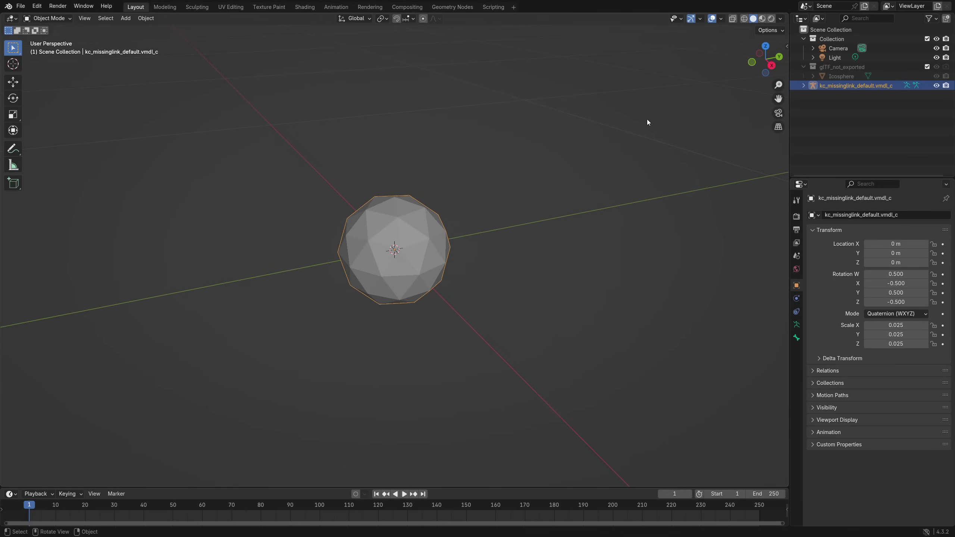
Delete the imported armature and the .sim mesh
key(Delete)
scroll(648, 121, down, 7)
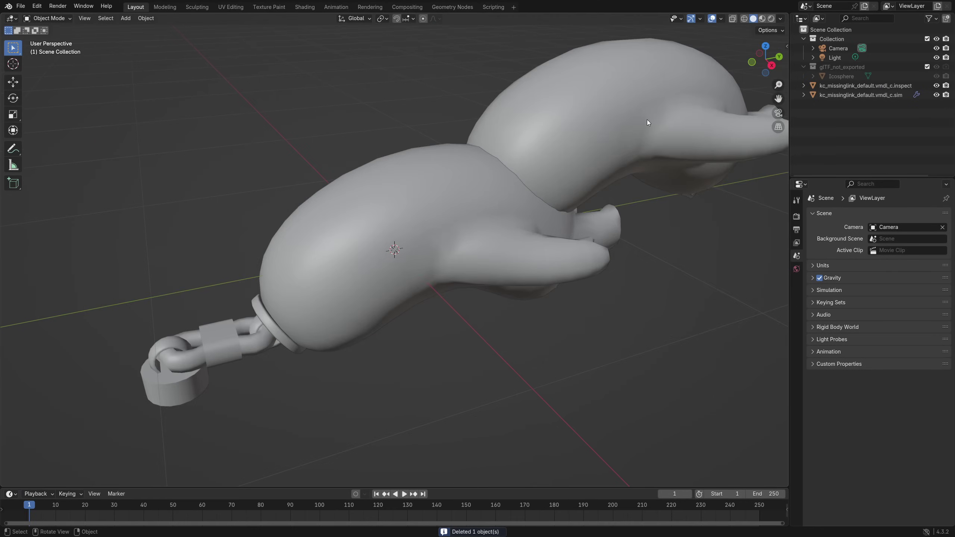
scroll(654, 122, up, 2)
middle_drag(614, 163, 544, 179)
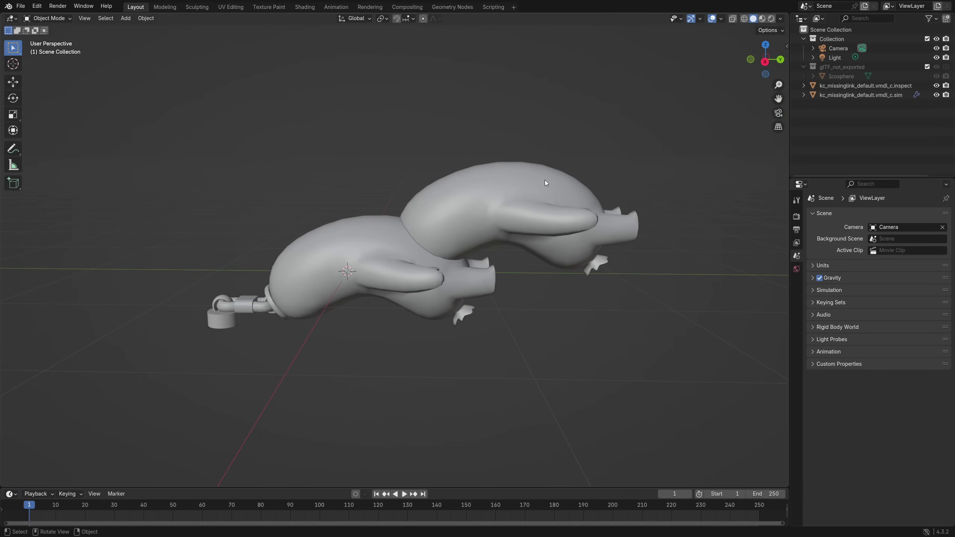
click(546, 184)
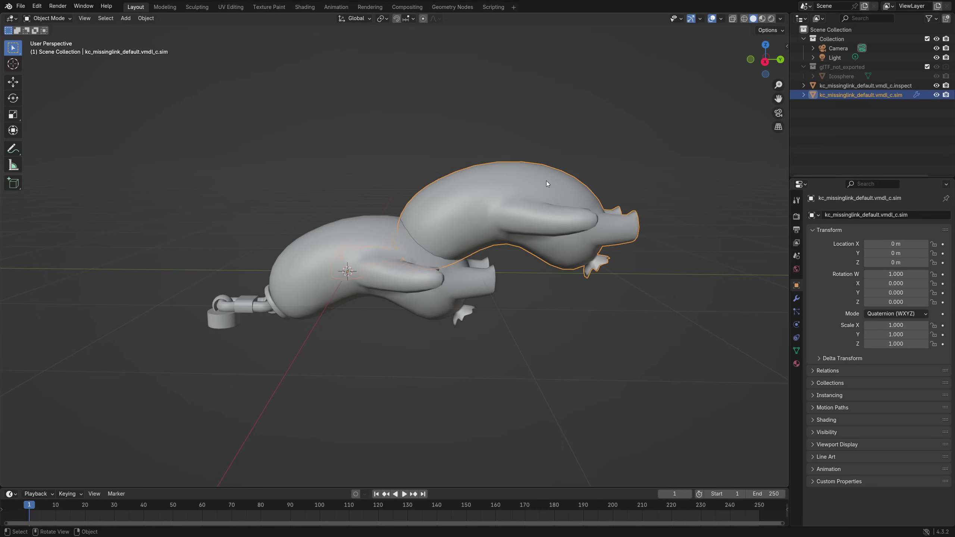
key(Delete)
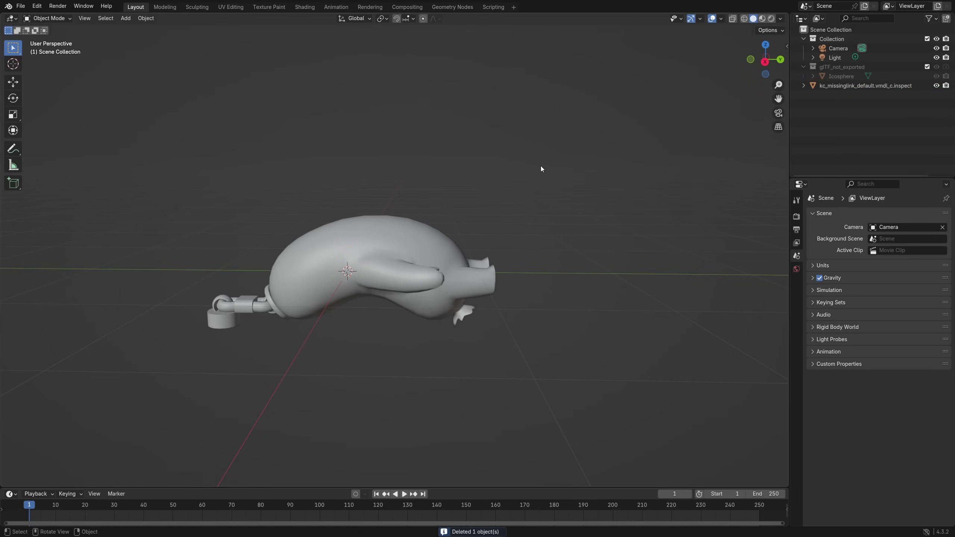
Delete the Icosphere and the gLTF_not_exported collection from the Outliner
click(852, 76)
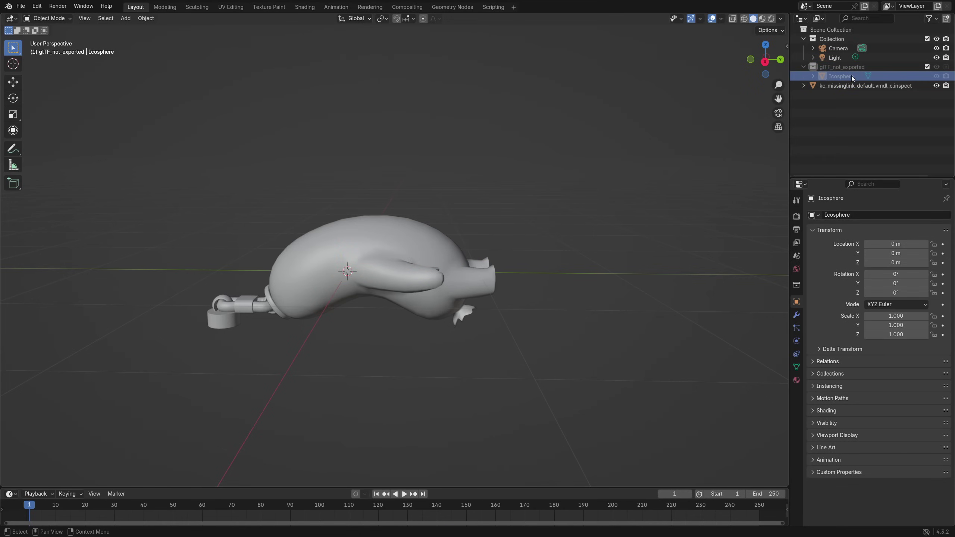
key(Delete)
click(850, 71)
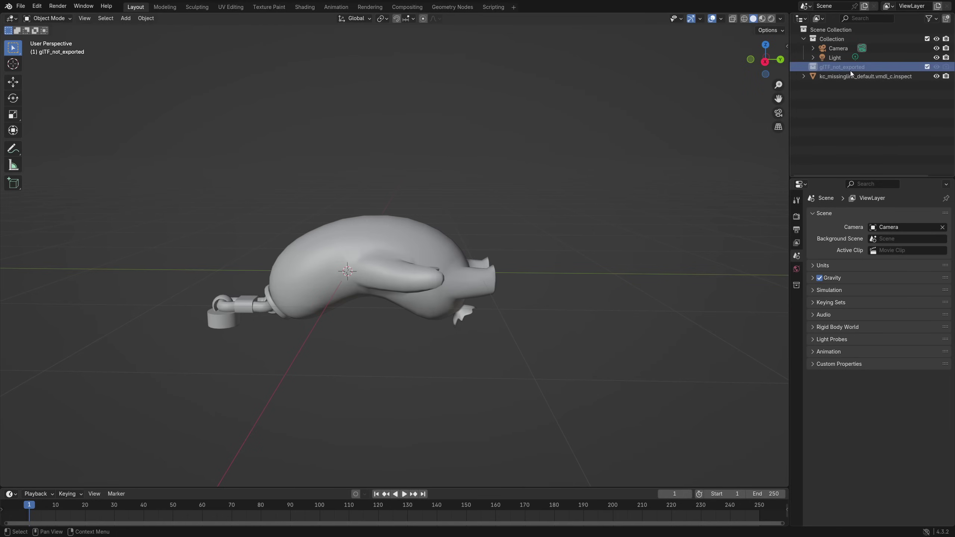
key(Delete)
Rotate the inspect mesh -90° around X and switch to back orthographic view
click(411, 246)
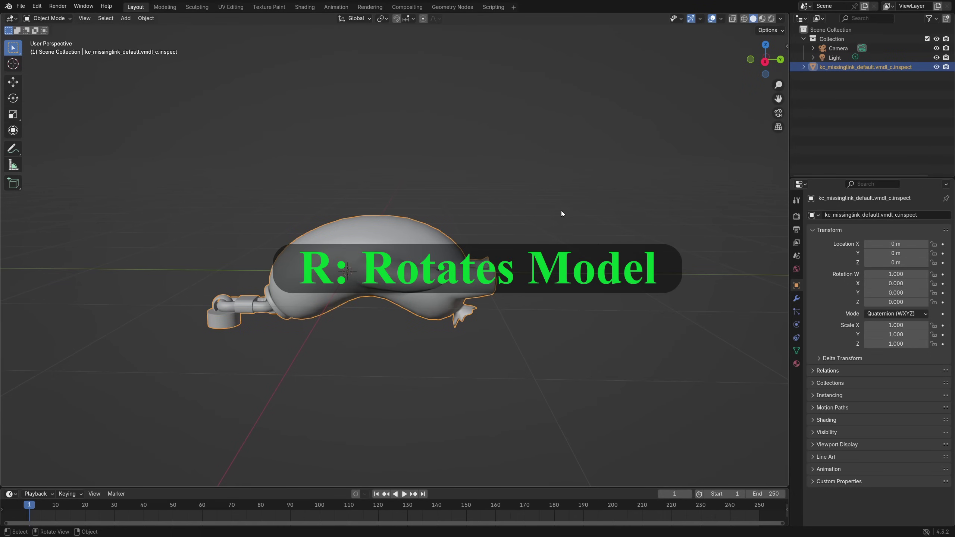
key(r)
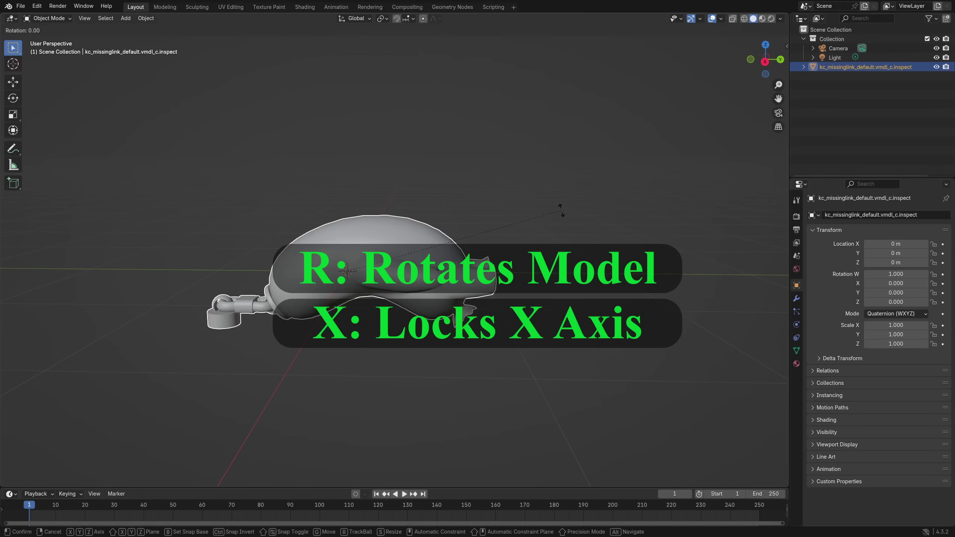
key(x)
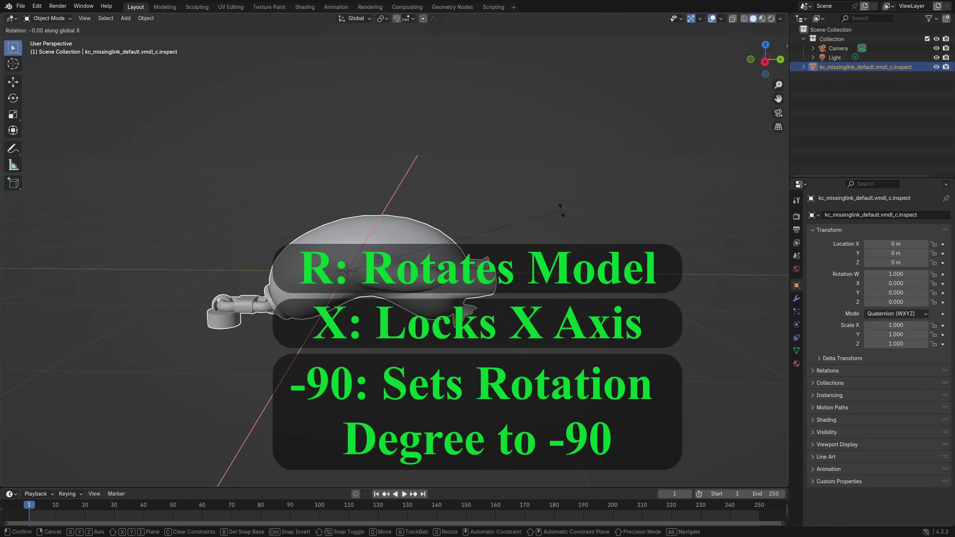
text(-90)
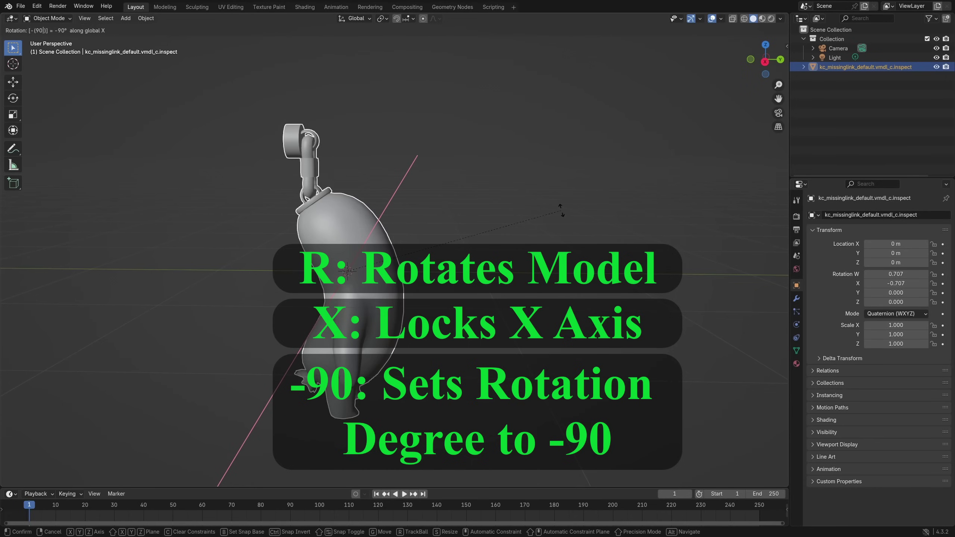
key(Return)
key(ctrl+KP_1)
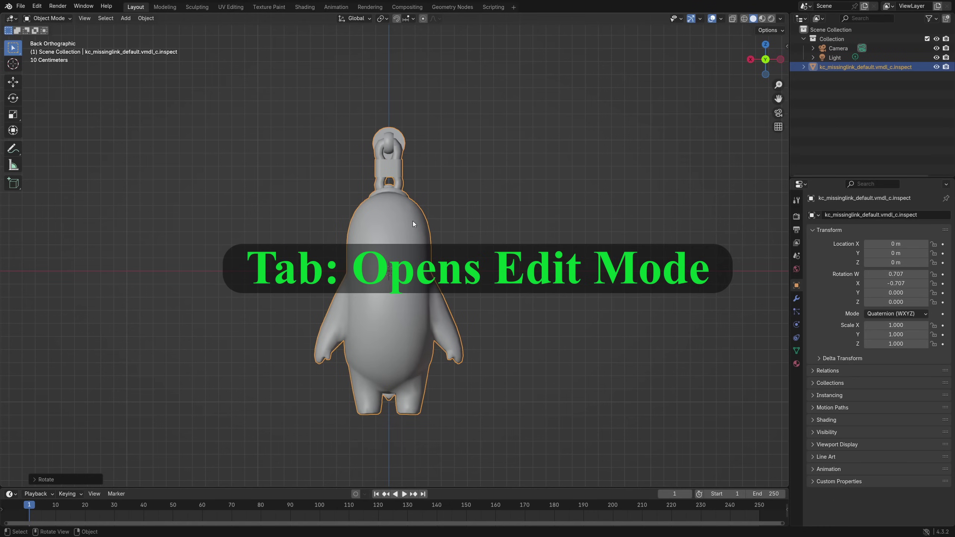
Enter Edit Mode with face selection and check the torso as a linked piece
key(Tab)
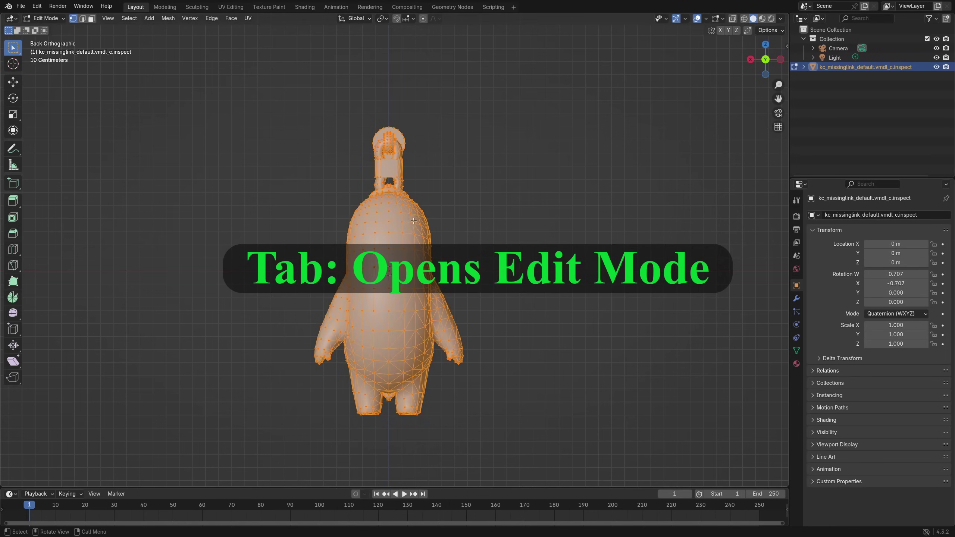
click(466, 207)
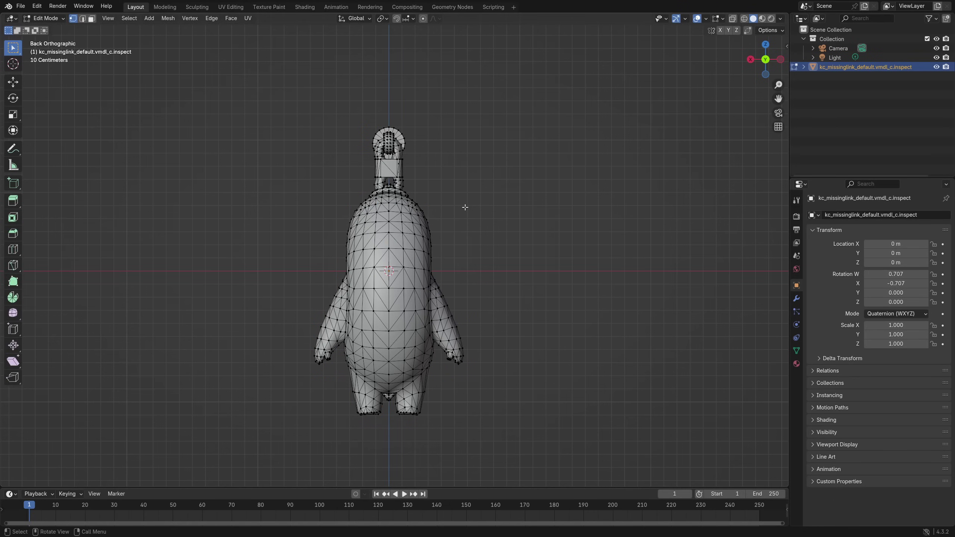
click(91, 18)
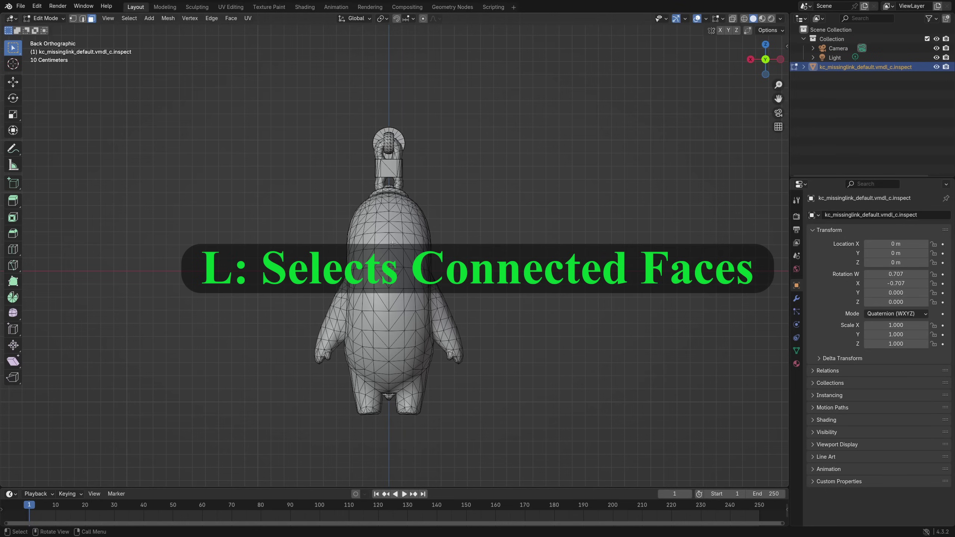
key(l)
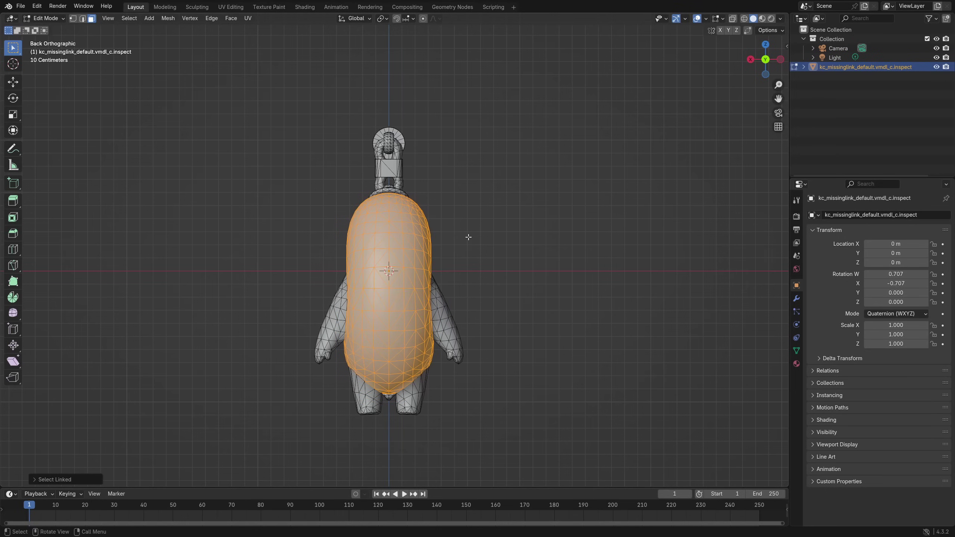
key(alt+a)
Check the arms, legs, neck band and head ring as separate linked pieces
key(l)
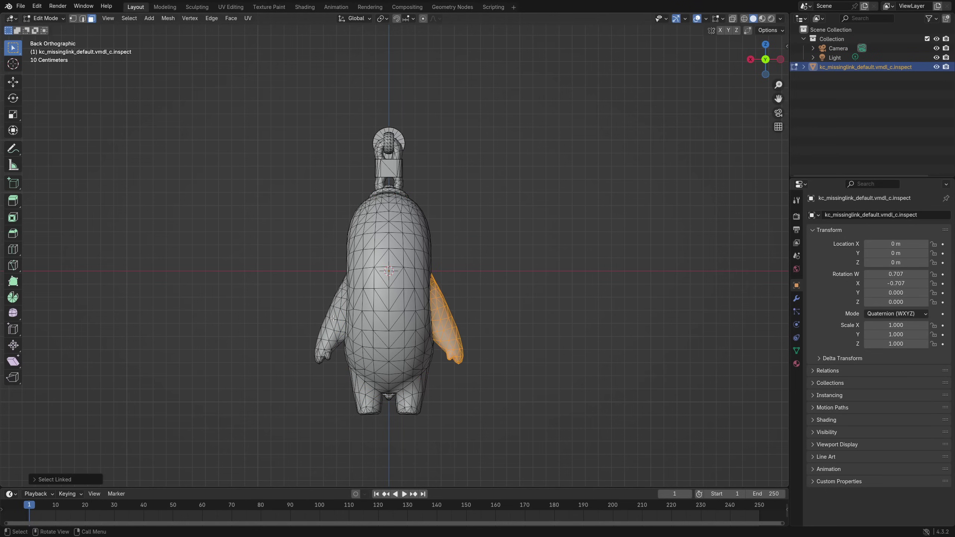
key(l)
key(alt+a)
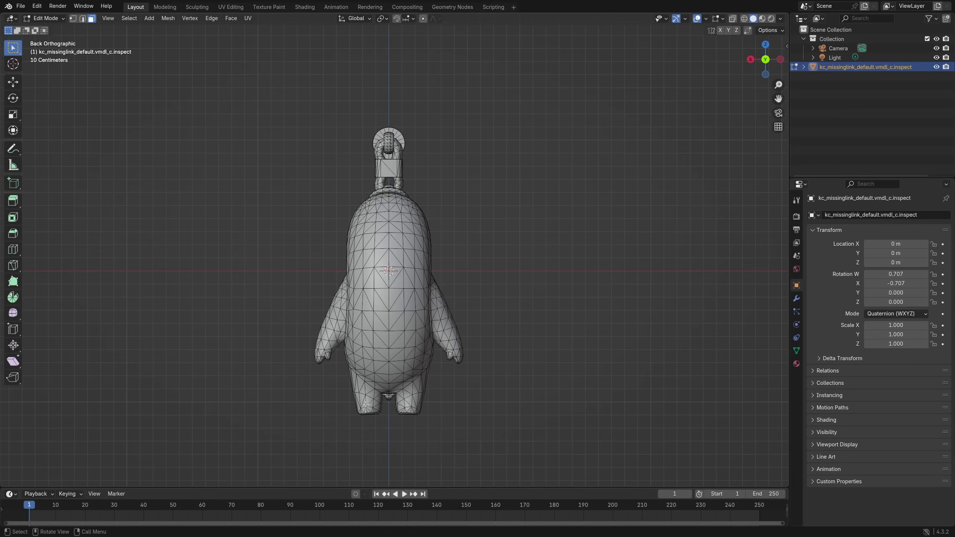
key(l)
key(l)
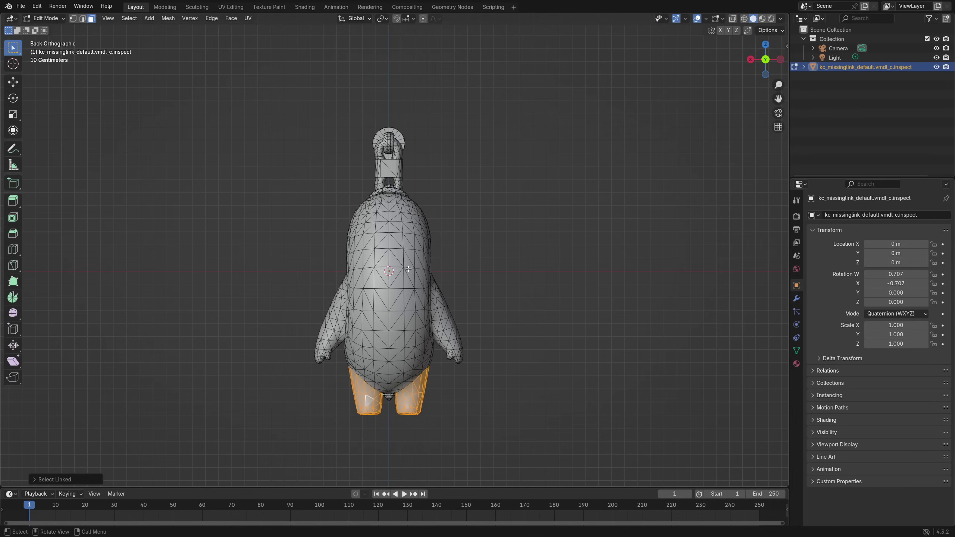
key(l)
key(l)
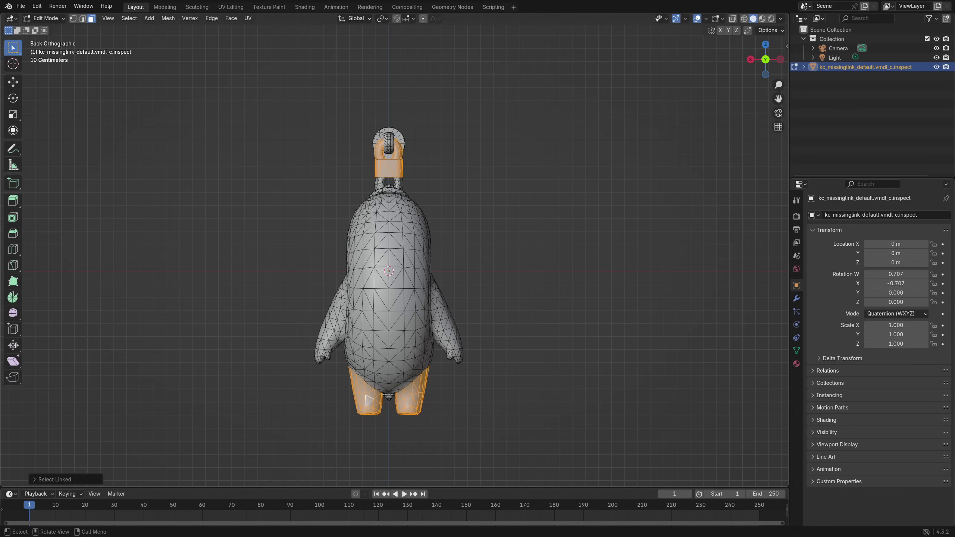
key(l)
click(342, 144)
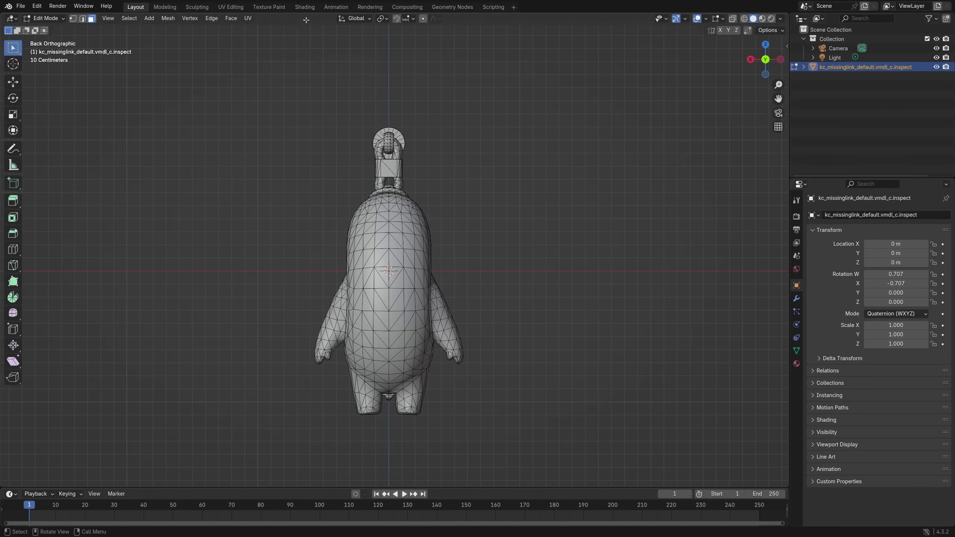
In the Shading workspace, delete the left-hand texture nodes of the charm material
click(304, 7)
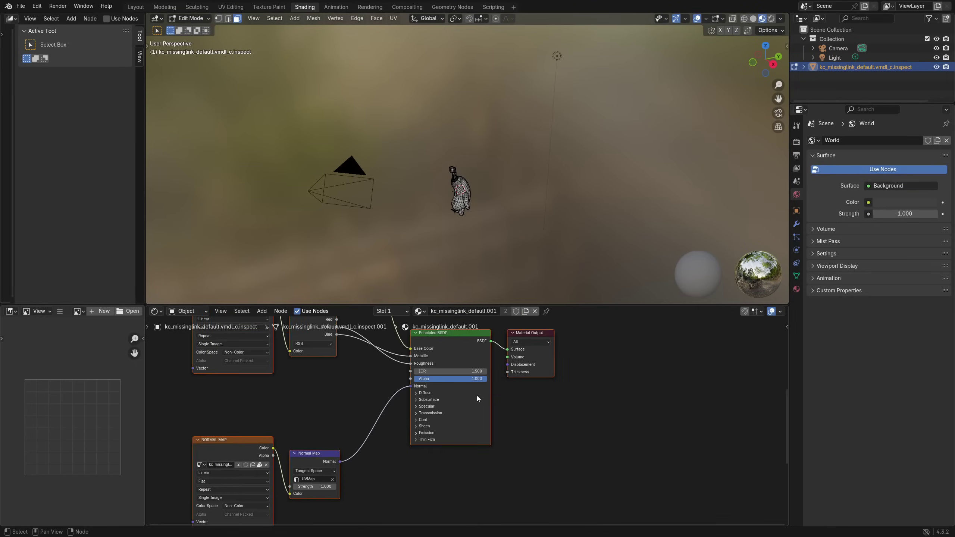
scroll(477, 396, down, 5)
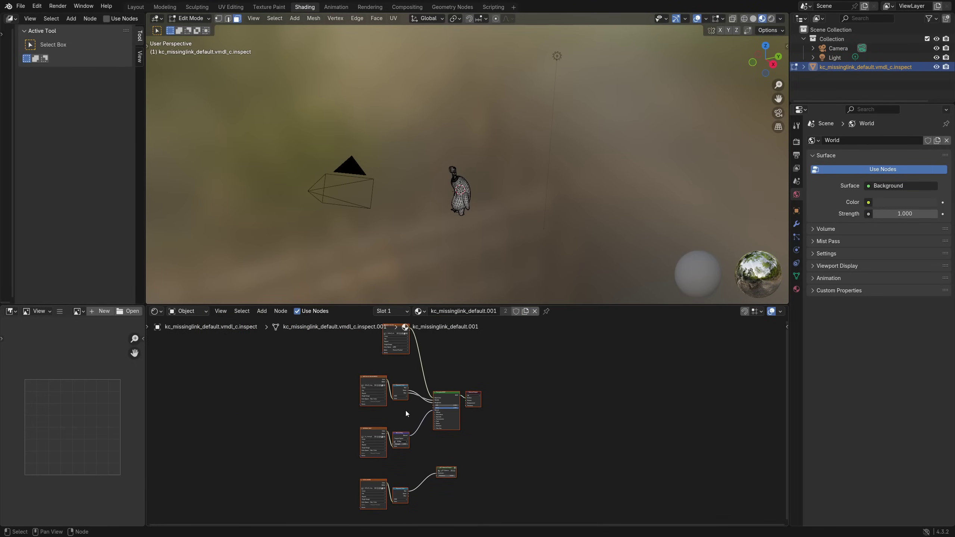
scroll(407, 410, down, 2)
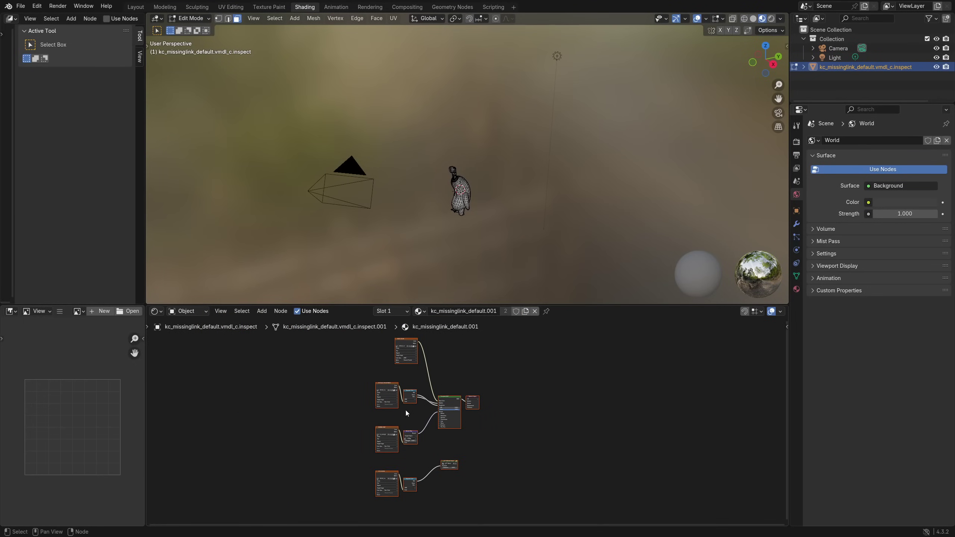
click(467, 358)
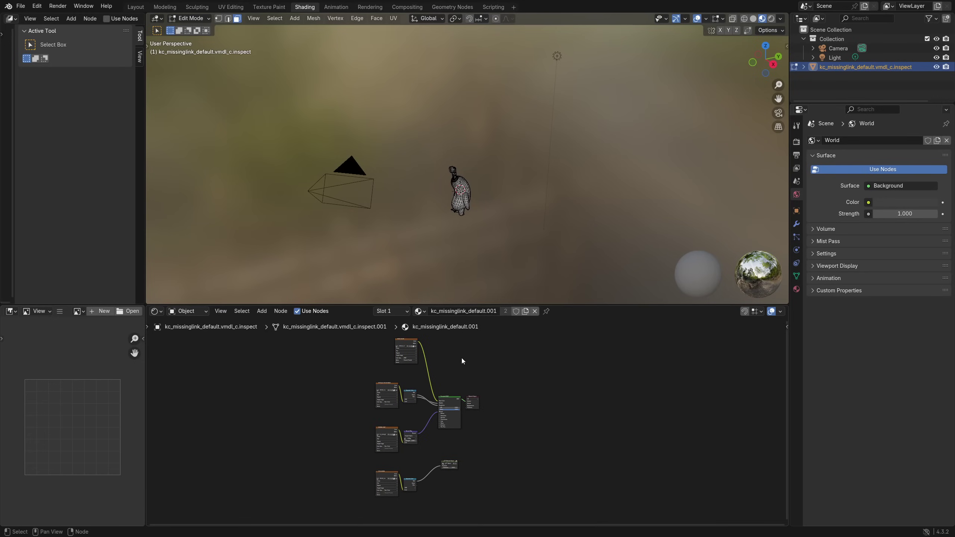
drag(356, 355, 417, 482)
key(x)
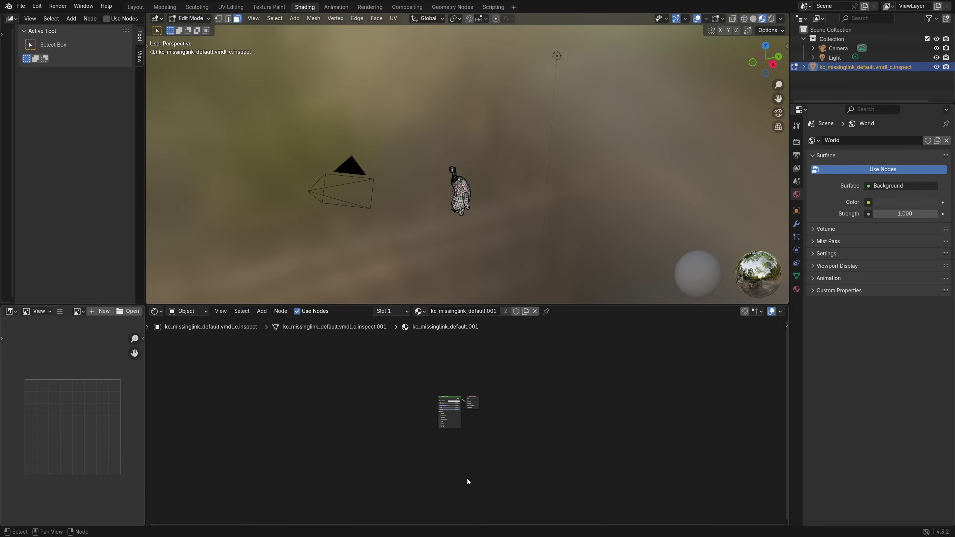
scroll(468, 478, up, 6)
middle_drag(463, 446, 469, 466)
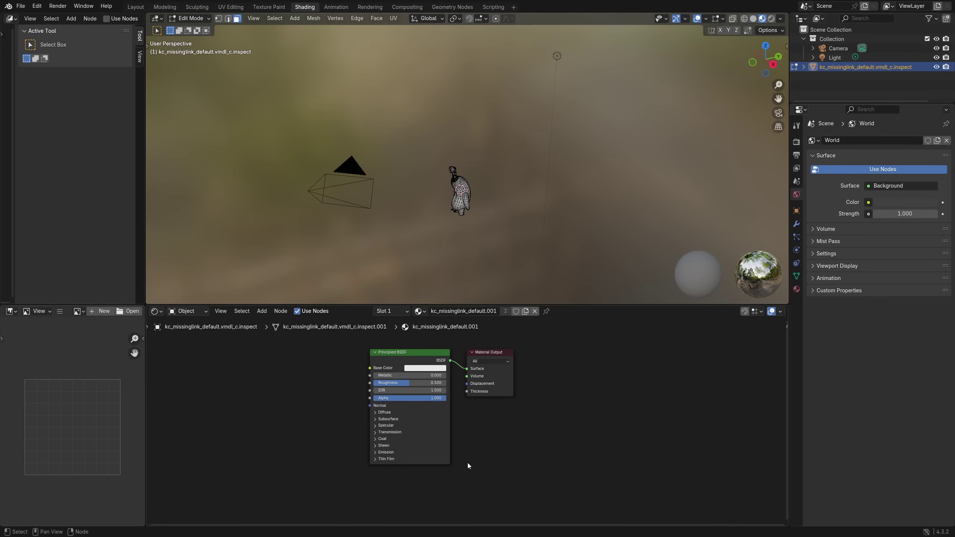
Save the scene as charm_template.blend in C:\video\Charms
key(ctrl+s)
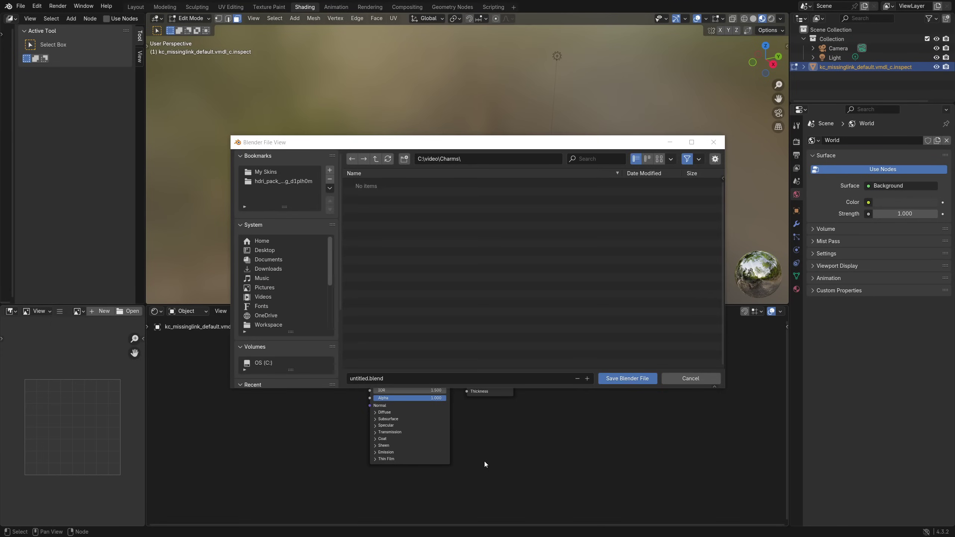
click(387, 378)
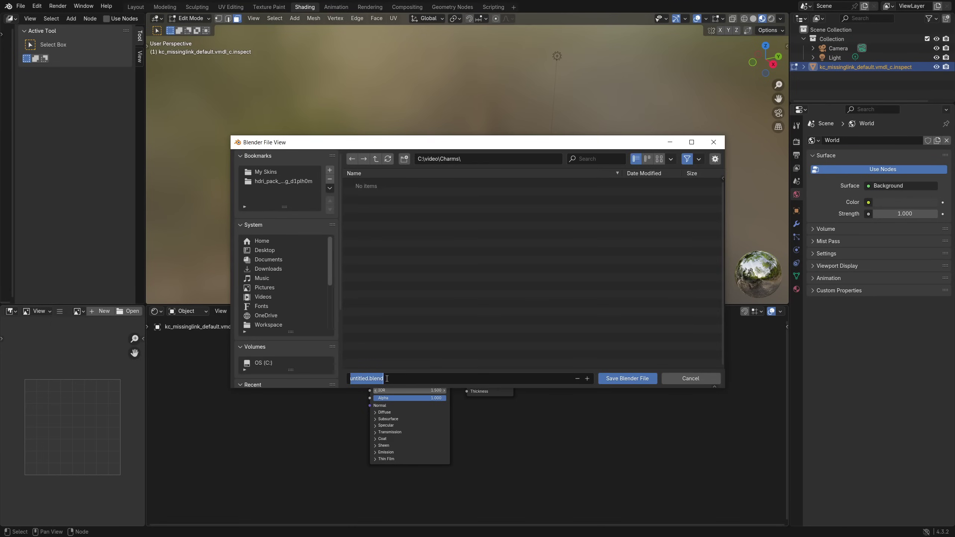
text(charm_template)
click(614, 379)
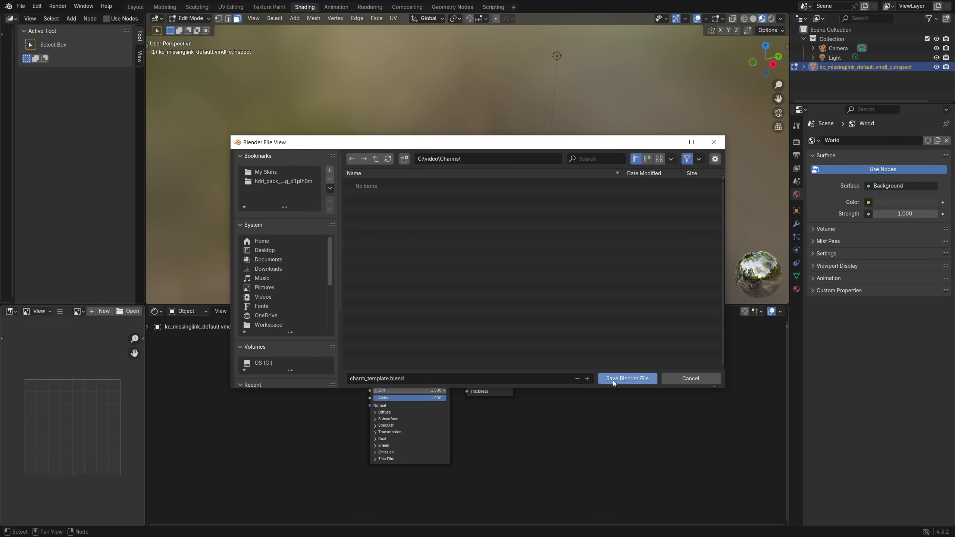
click(613, 379)
key(alt+Tab)
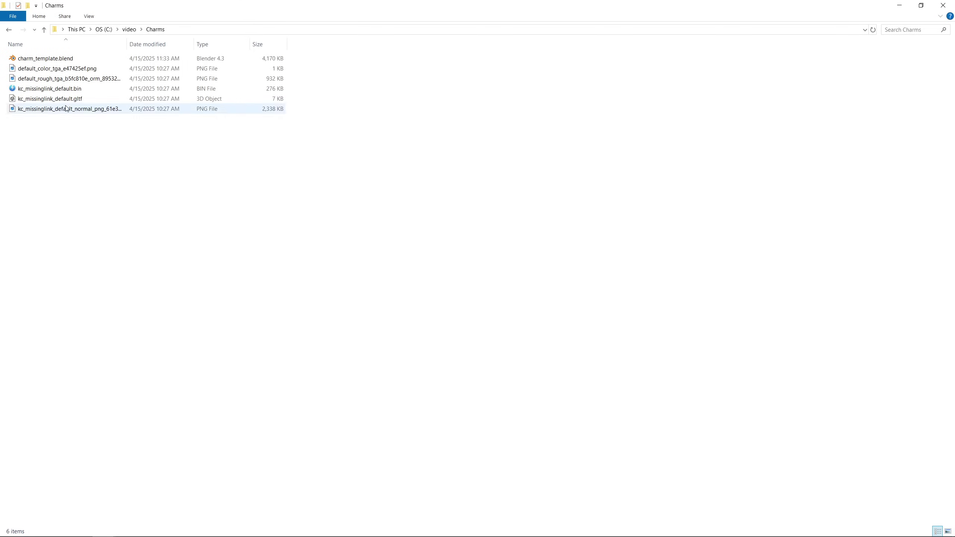
Duplicate charm_template.blend and rename the copy to new_charm.blend
click(64, 60)
key(ctrl+c)
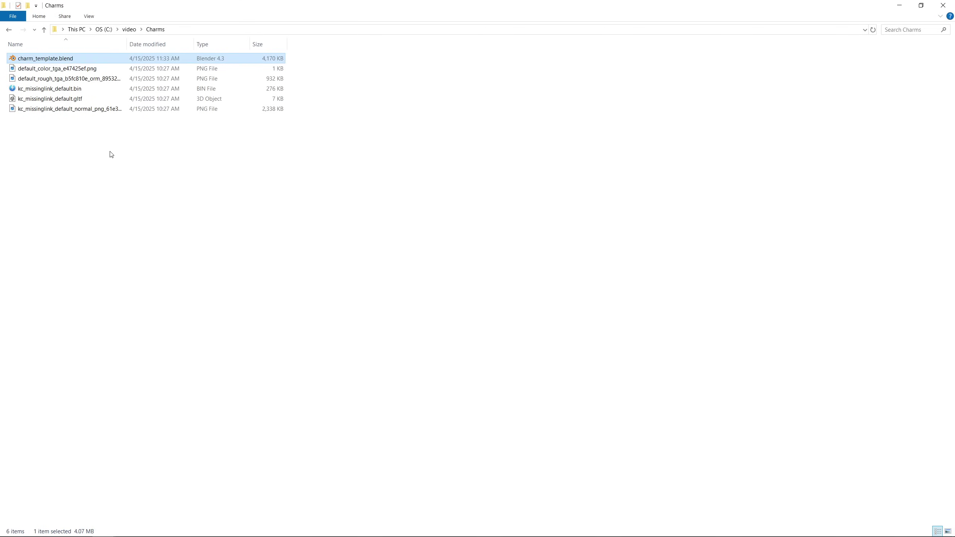
key(ctrl+v)
key(F2)
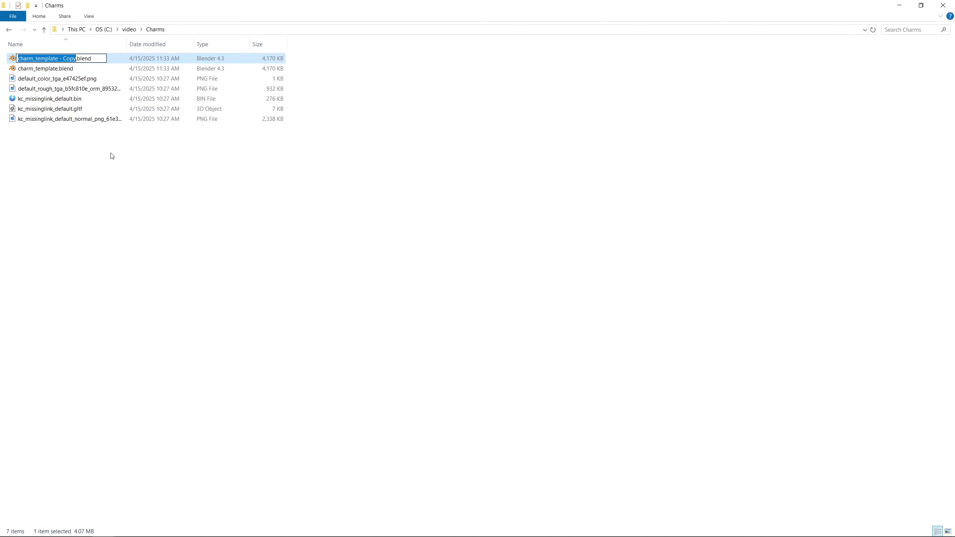
text(new_char)
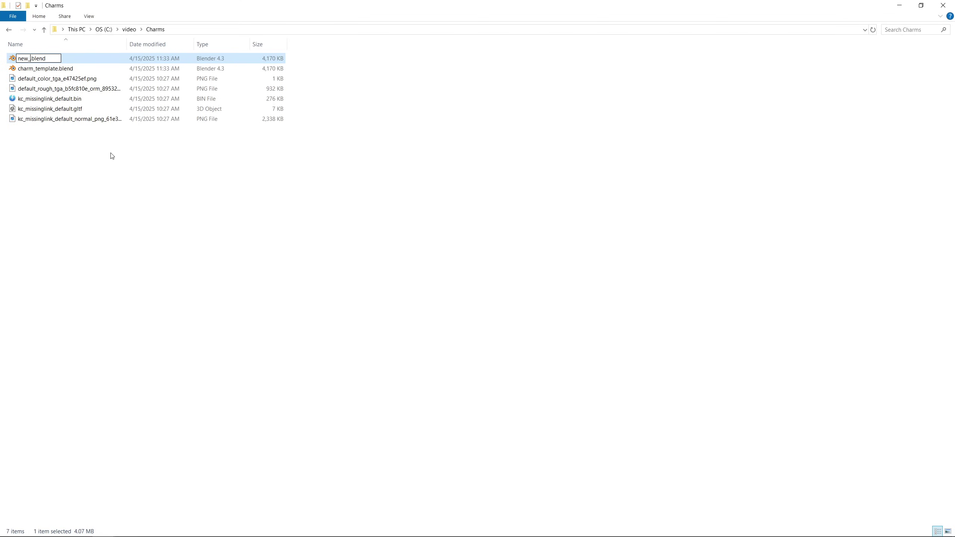
text(m)
key(Return)
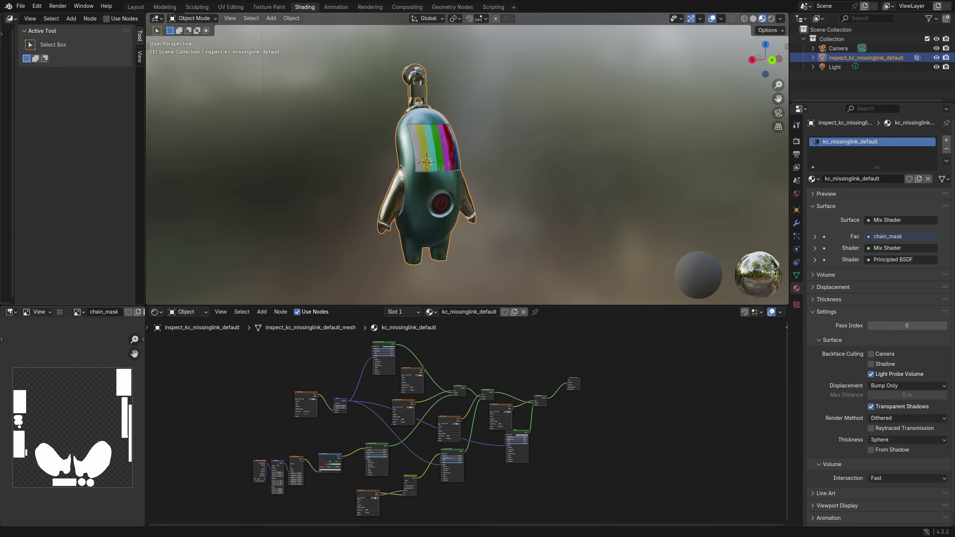
Jump to the last frame and add an Image Texture node to the charm's material
key(shift+Right)
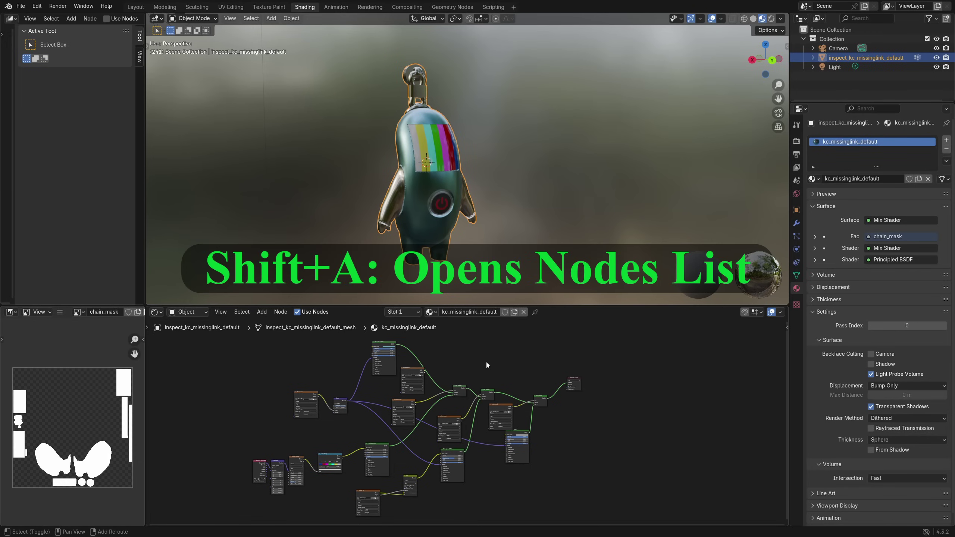
key(shift+a)
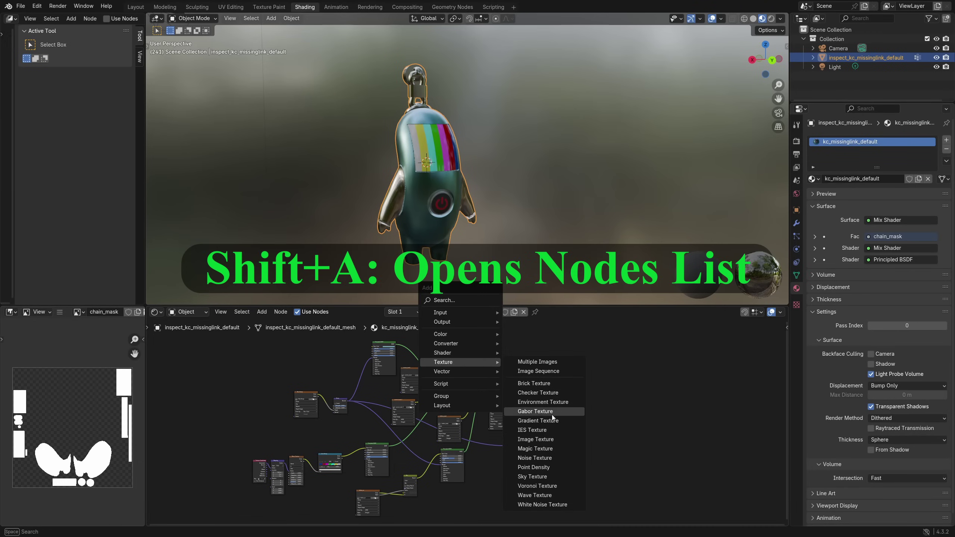
click(545, 448)
click(474, 348)
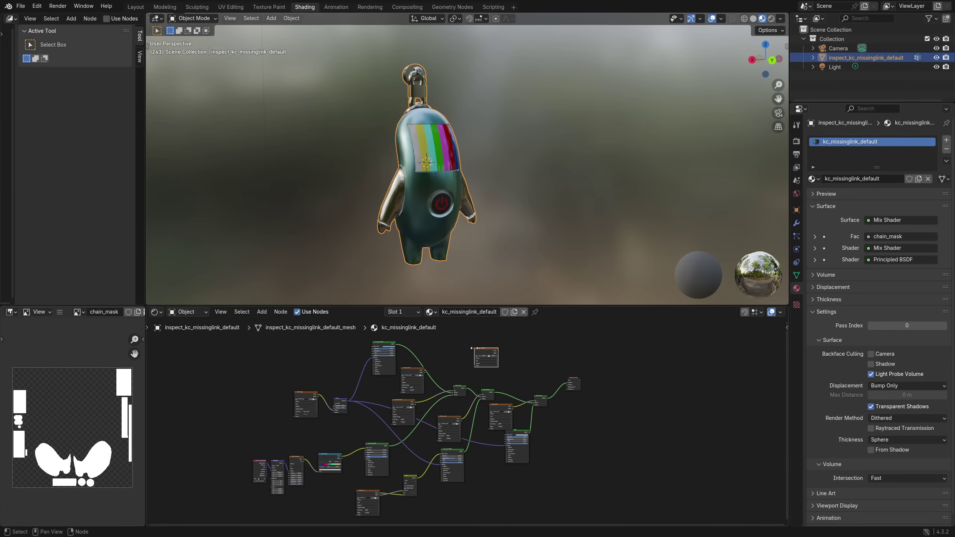
scroll(449, 431, up, 3)
Create a new 2048 × 2048 image named 'Bake Result' with a fully transparent fill
click(449, 419)
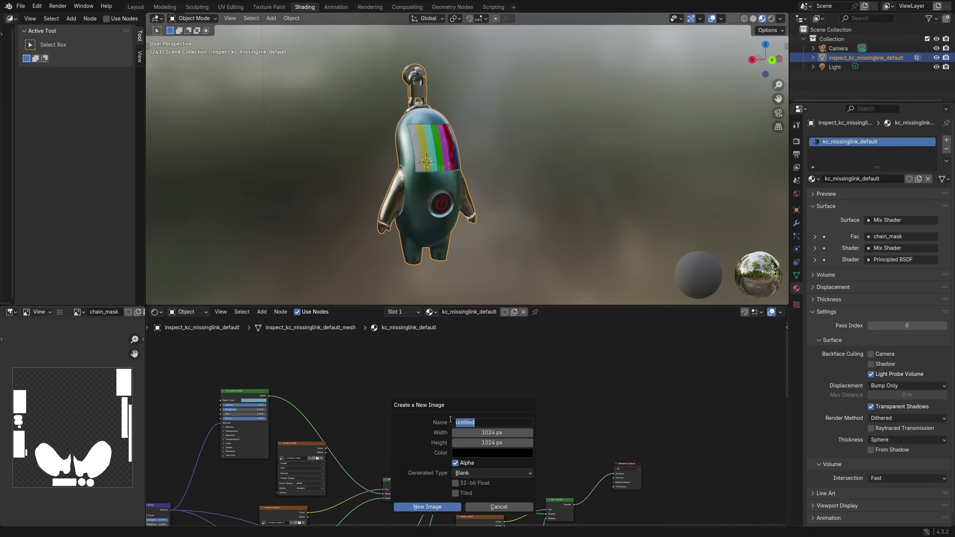
text(Bake Result)
drag(483, 433, 486, 439)
text(2048)
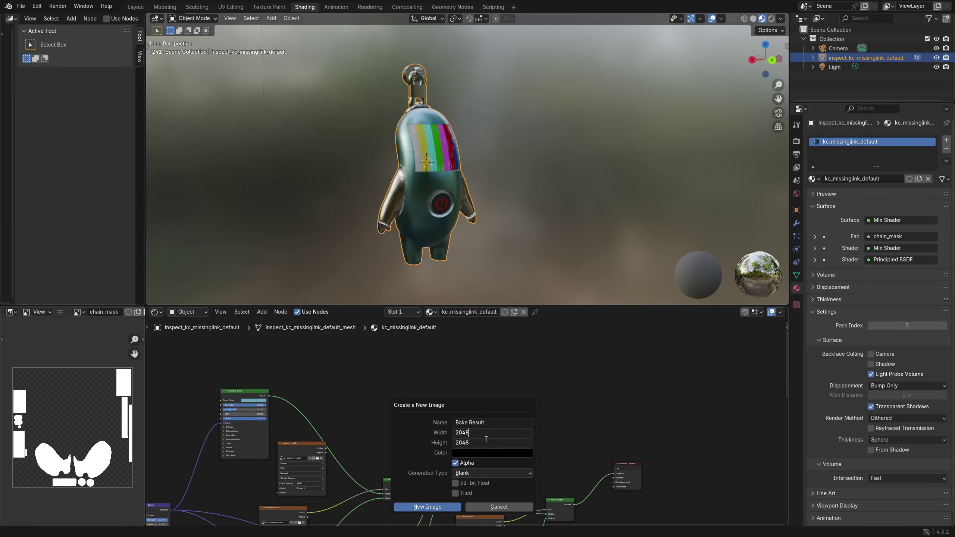
key(Return)
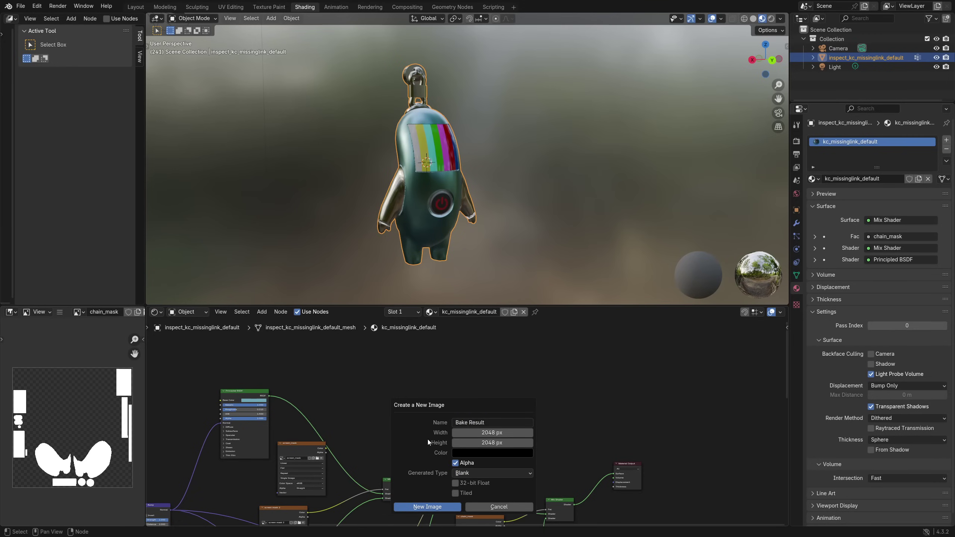
click(476, 455)
drag(525, 423, 455, 425)
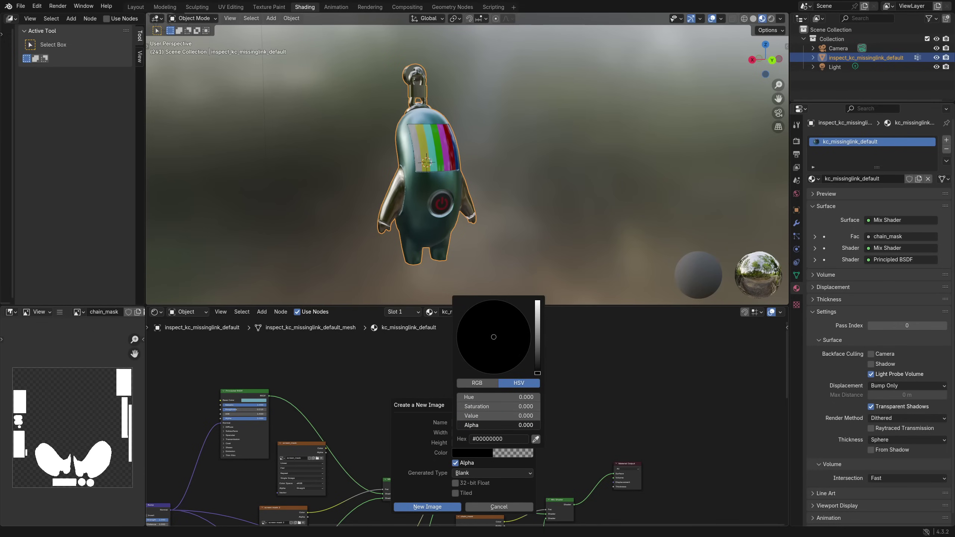
click(418, 506)
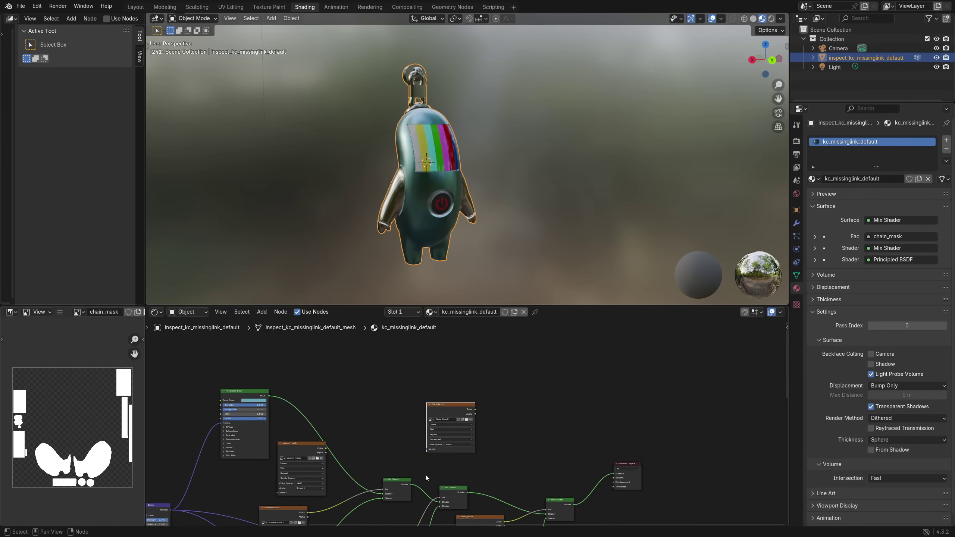